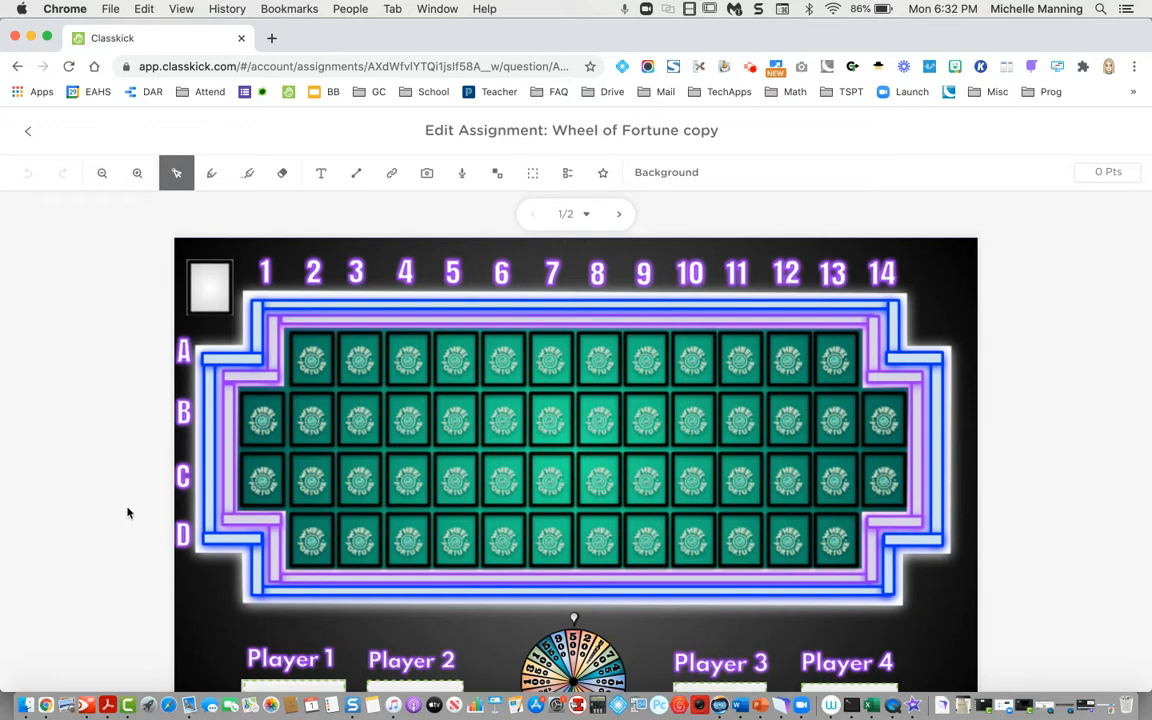
Examine the Wheel of Fortune template's puzzle board, player boxes, letter key and spare letter tiles.
click(449, 380)
click(76, 468)
scroll(45, 478, down, 2)
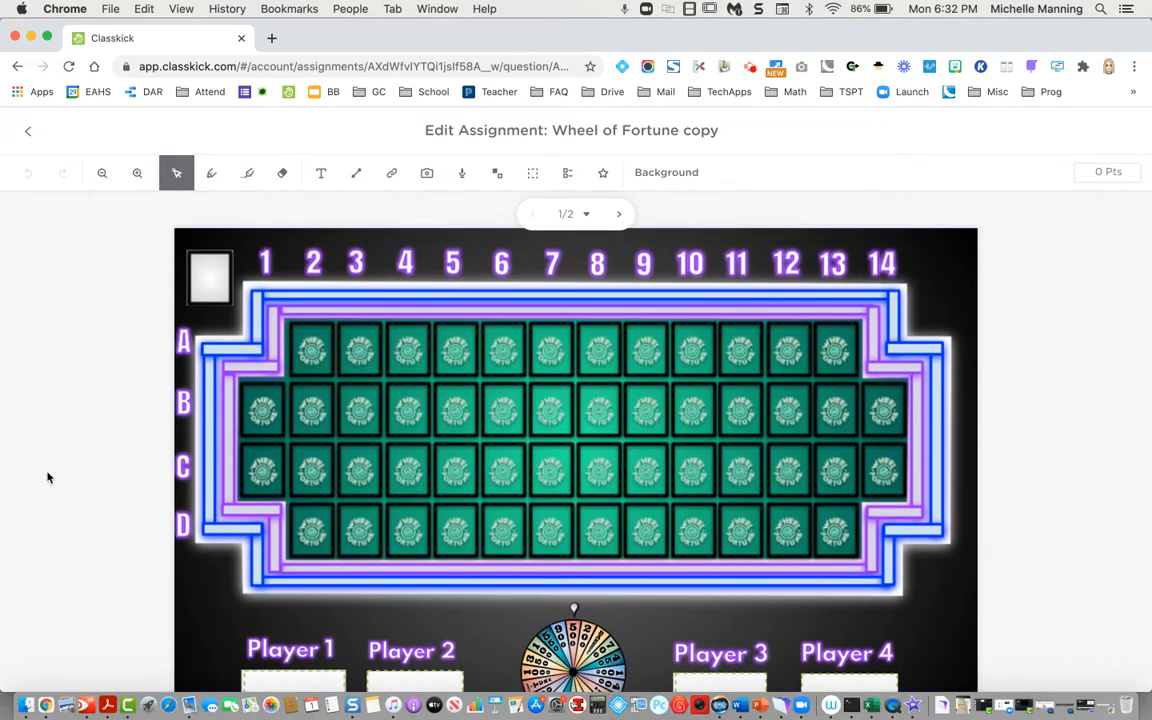
click(239, 432)
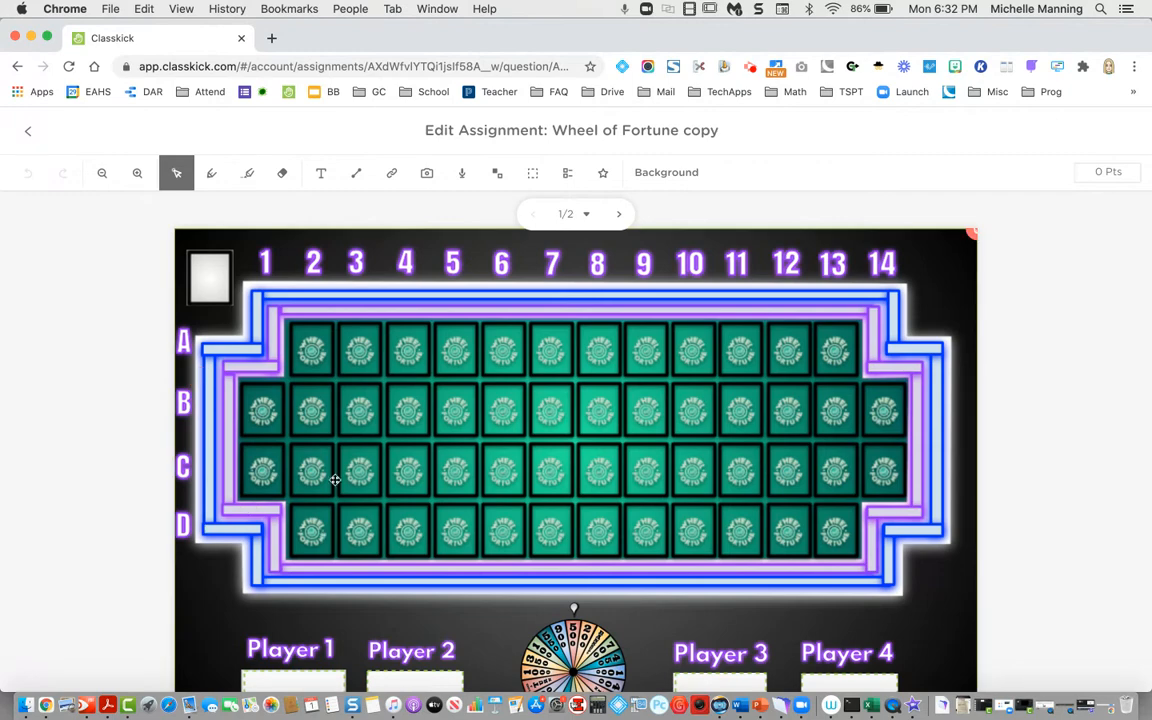
scroll(125, 473, down, 3)
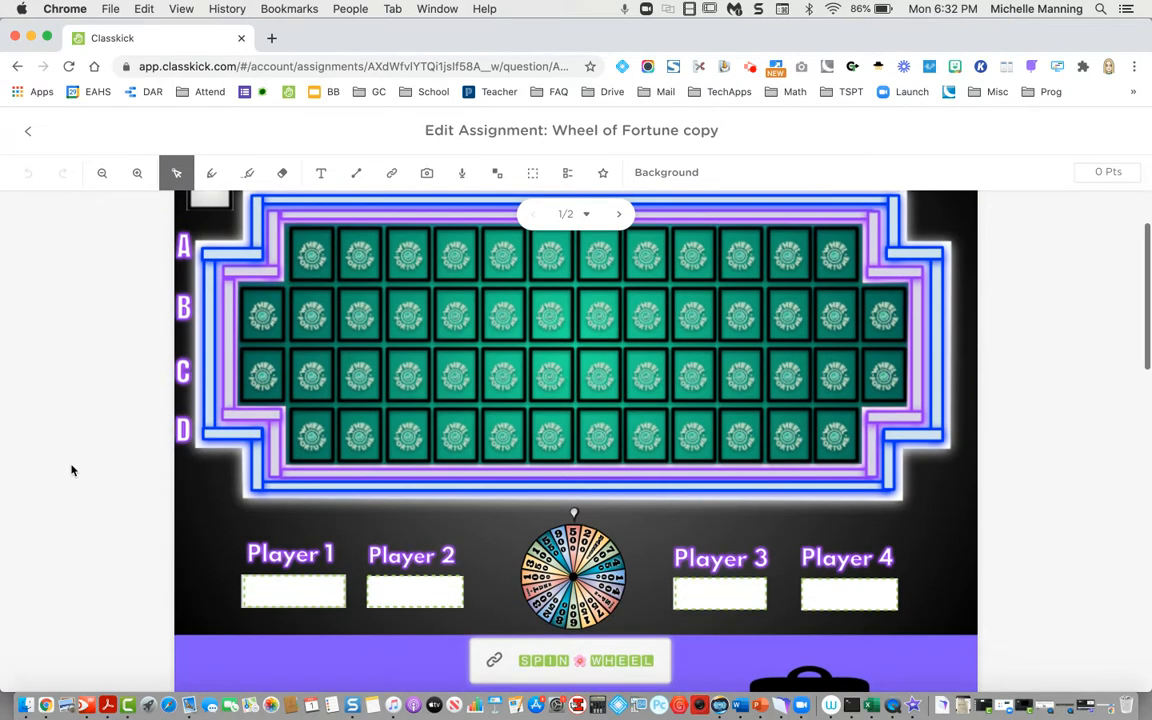
scroll(72, 468, up, 3)
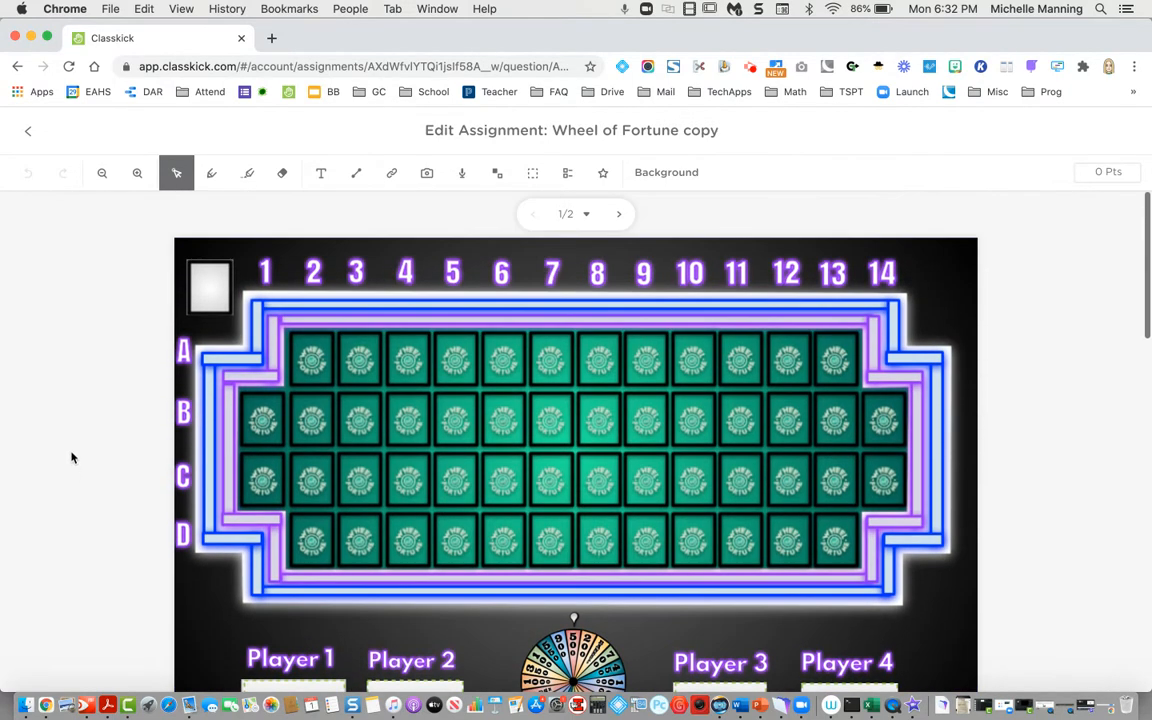
scroll(367, 345, down, 10)
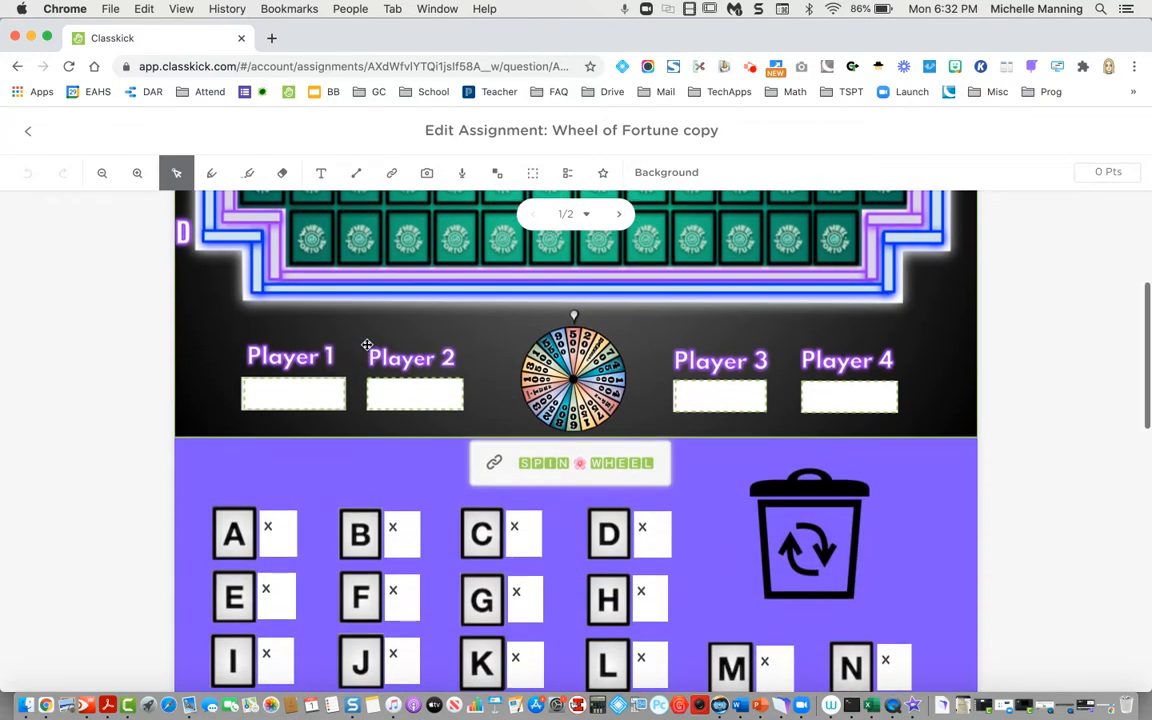
click(102, 173)
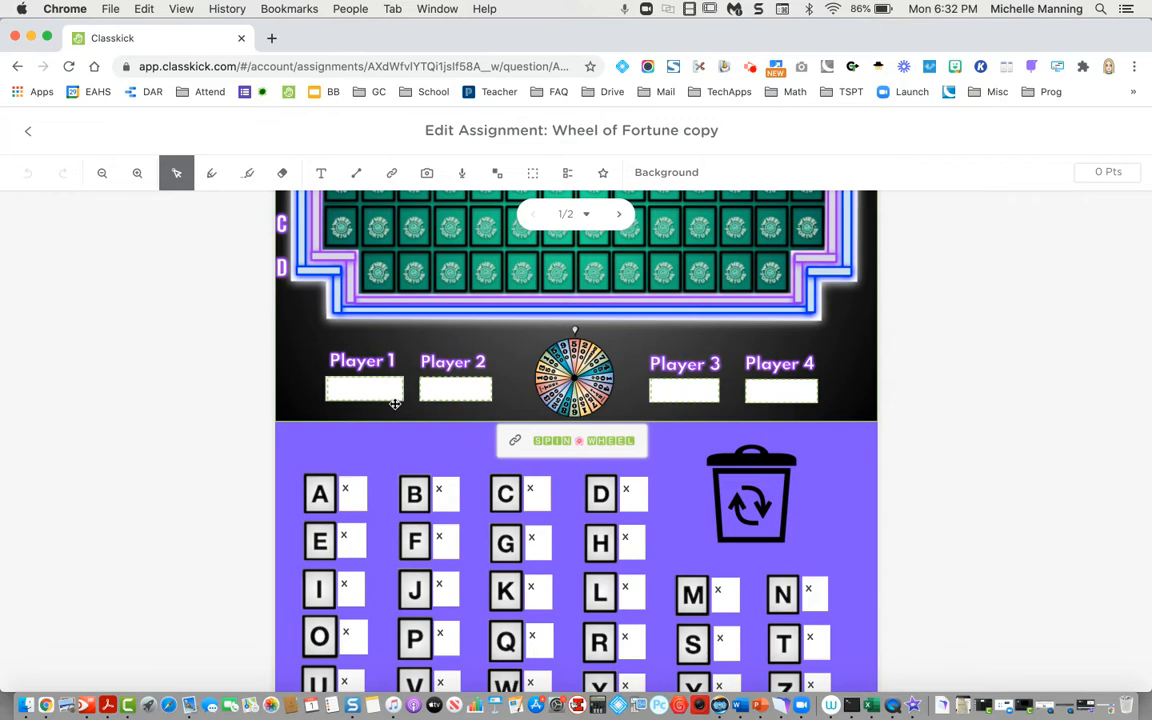
scroll(400, 400, down, 4)
scroll(549, 397, up, 2)
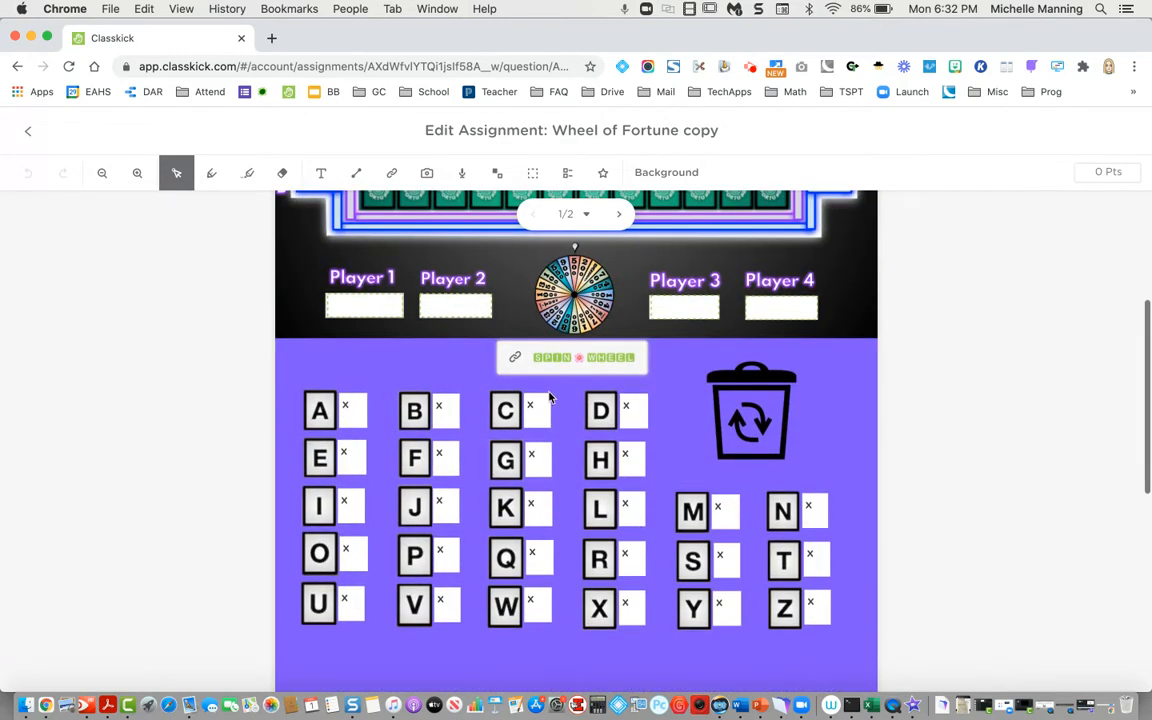
scroll(512, 560, down, 5)
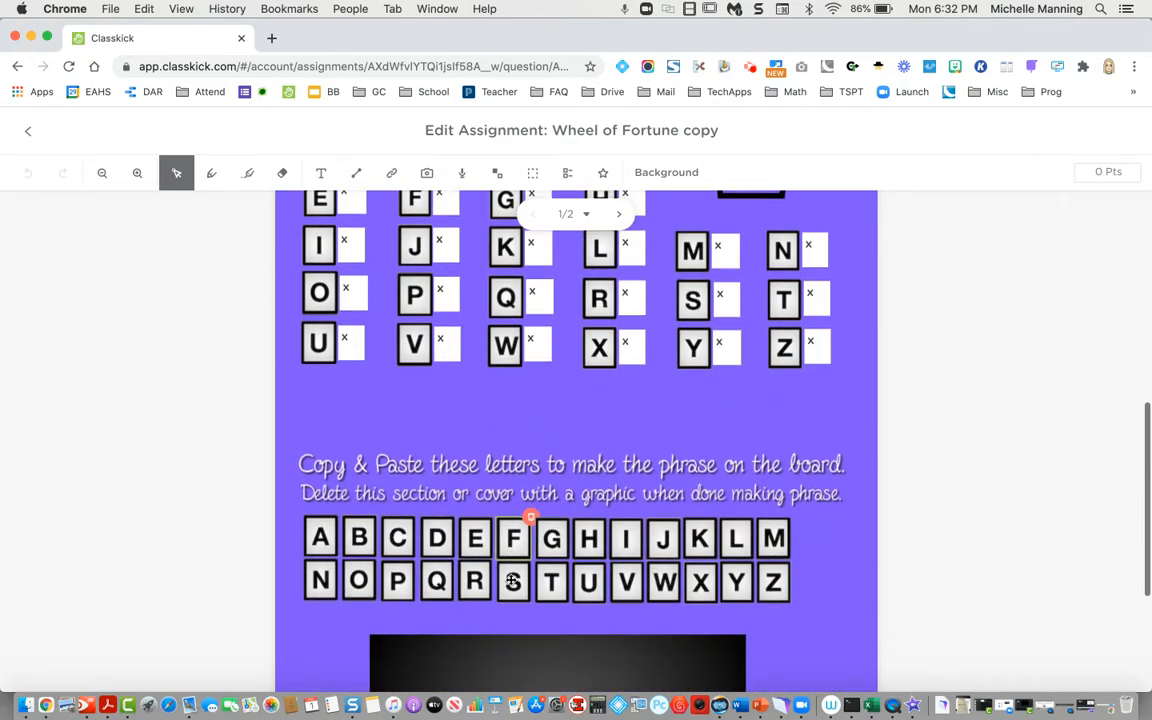
click(102, 175)
scroll(244, 391, up, 2)
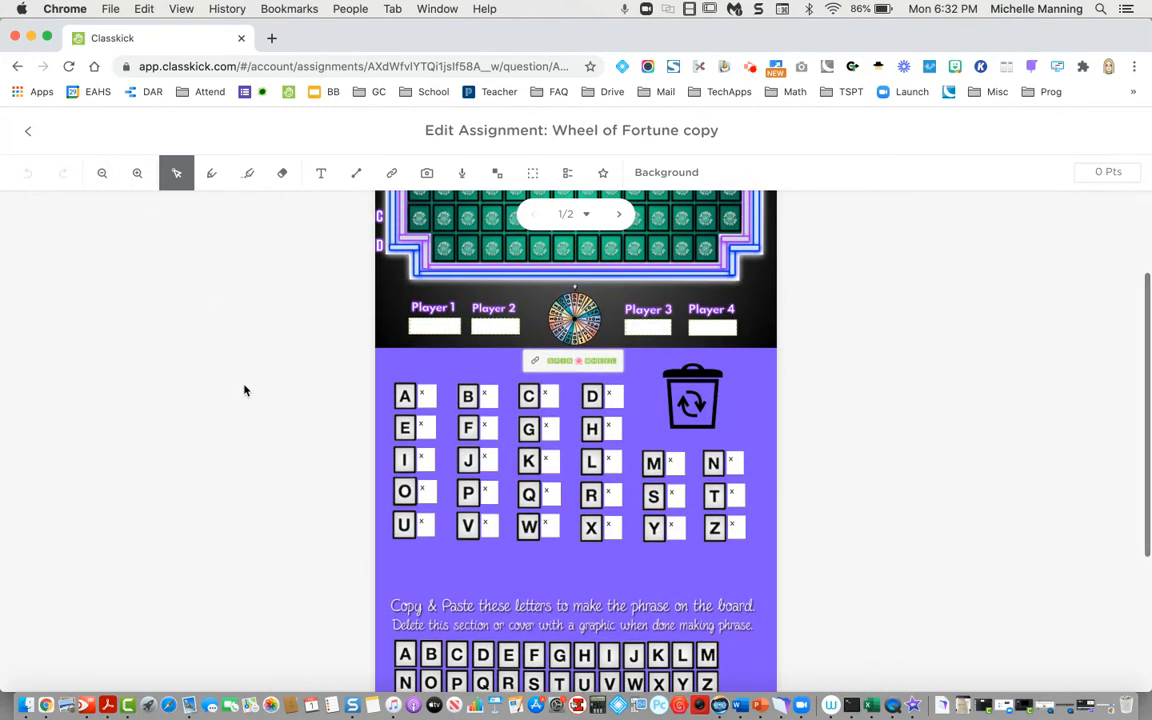
scroll(244, 391, down, 2)
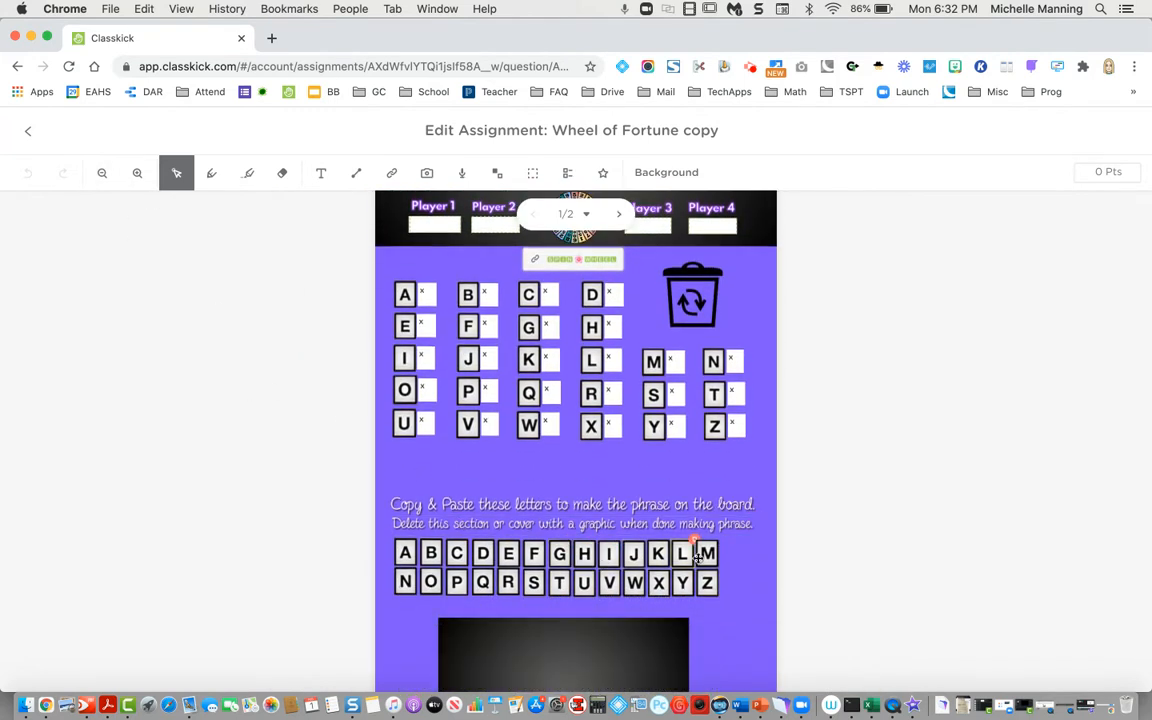
Duplicate the M and A tiles from the spare letters and place the copies side by side above the recycle bin.
key(super+c)
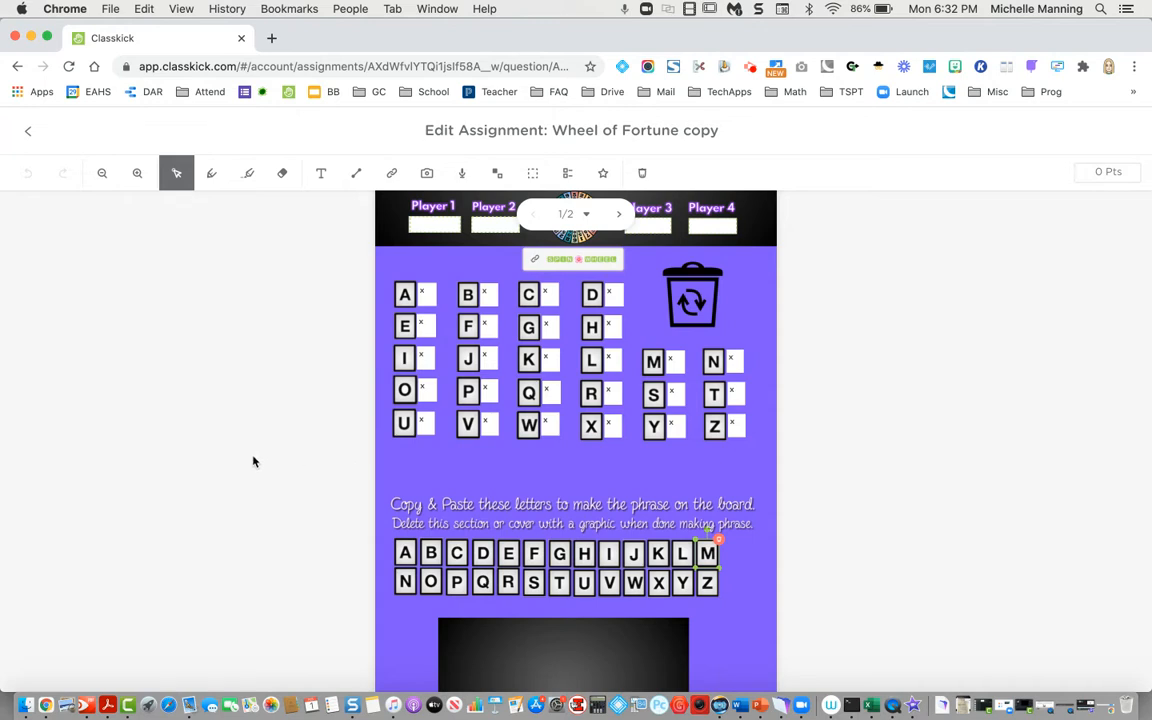
key(super+v)
drag(703, 572, 664, 255)
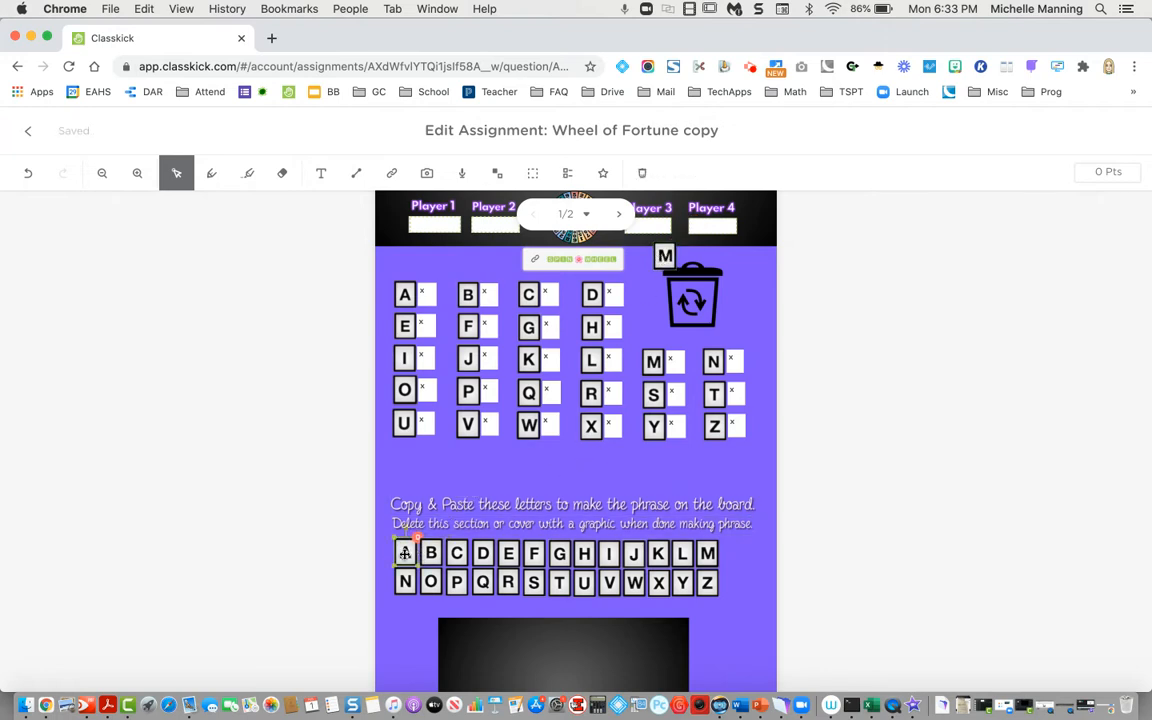
key(cmd+c)
key(cmd+v)
drag(412, 563, 690, 254)
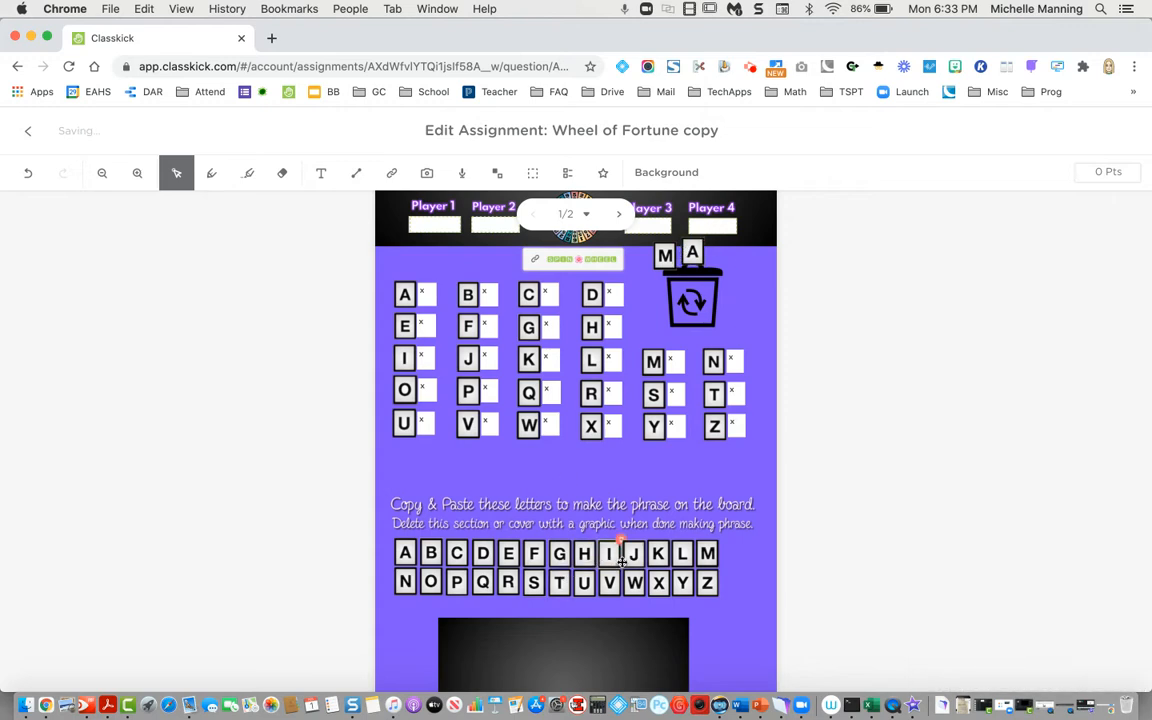
Duplicate the T and H spare tiles and place the copies after the A to complete the word MATH.
click(558, 580)
key(cmd+c)
key(cmd+v)
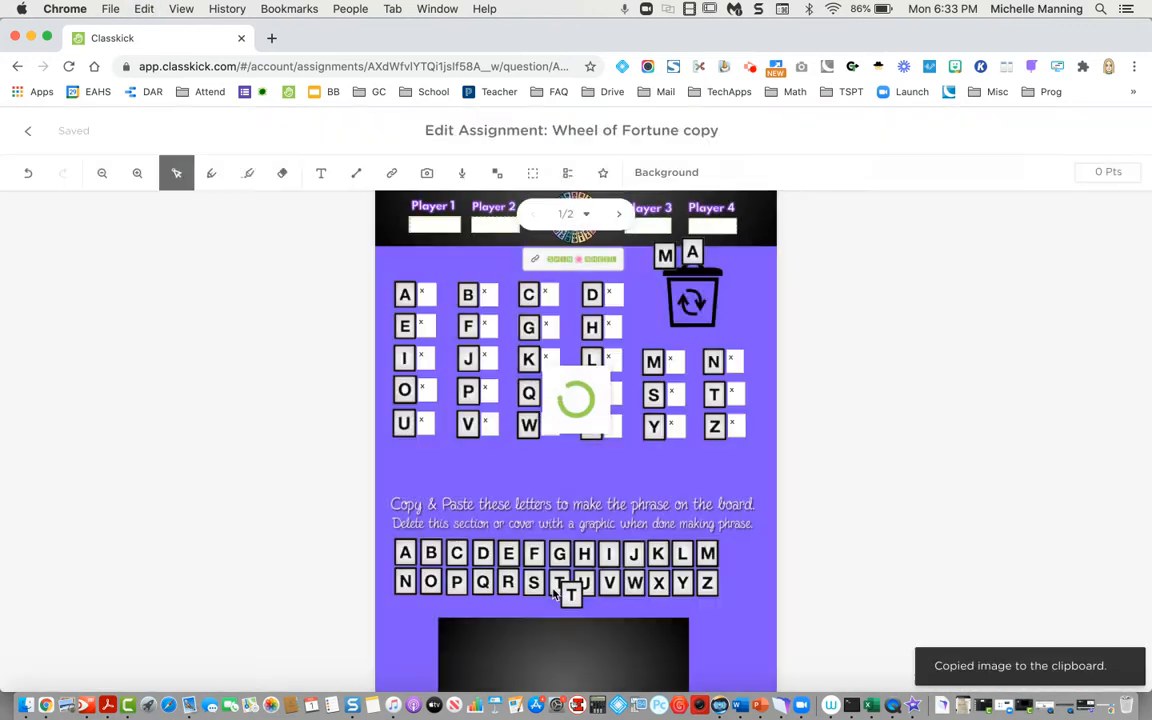
drag(566, 591, 715, 265)
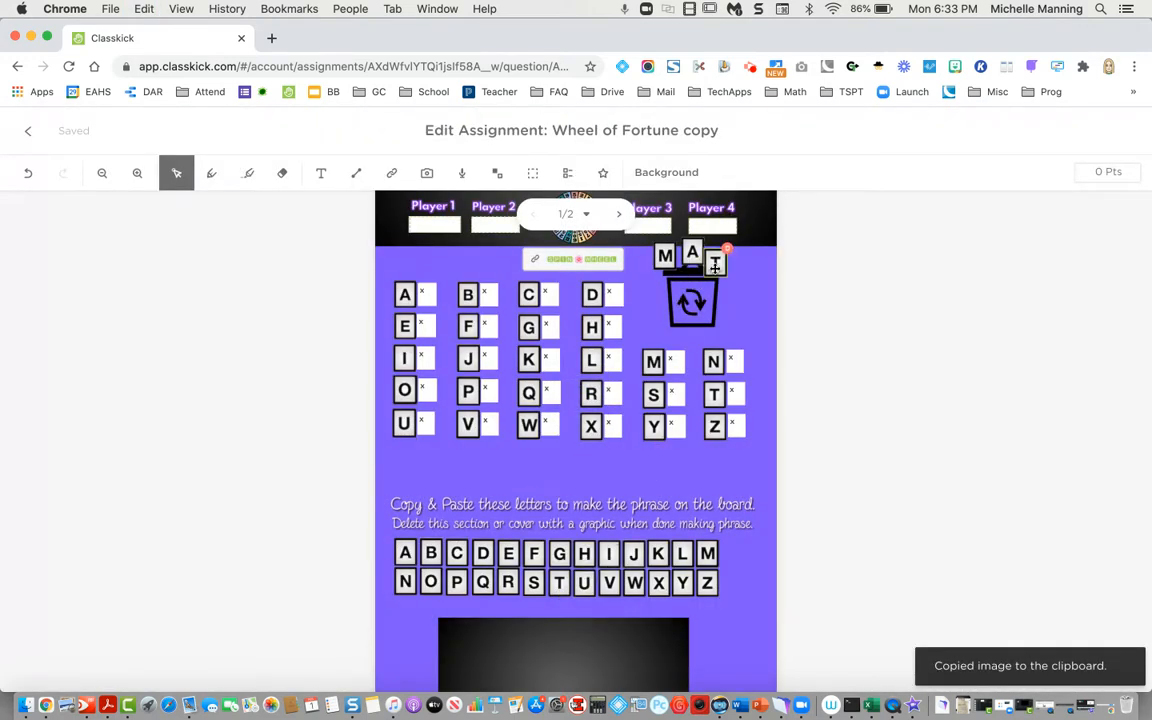
click(585, 556)
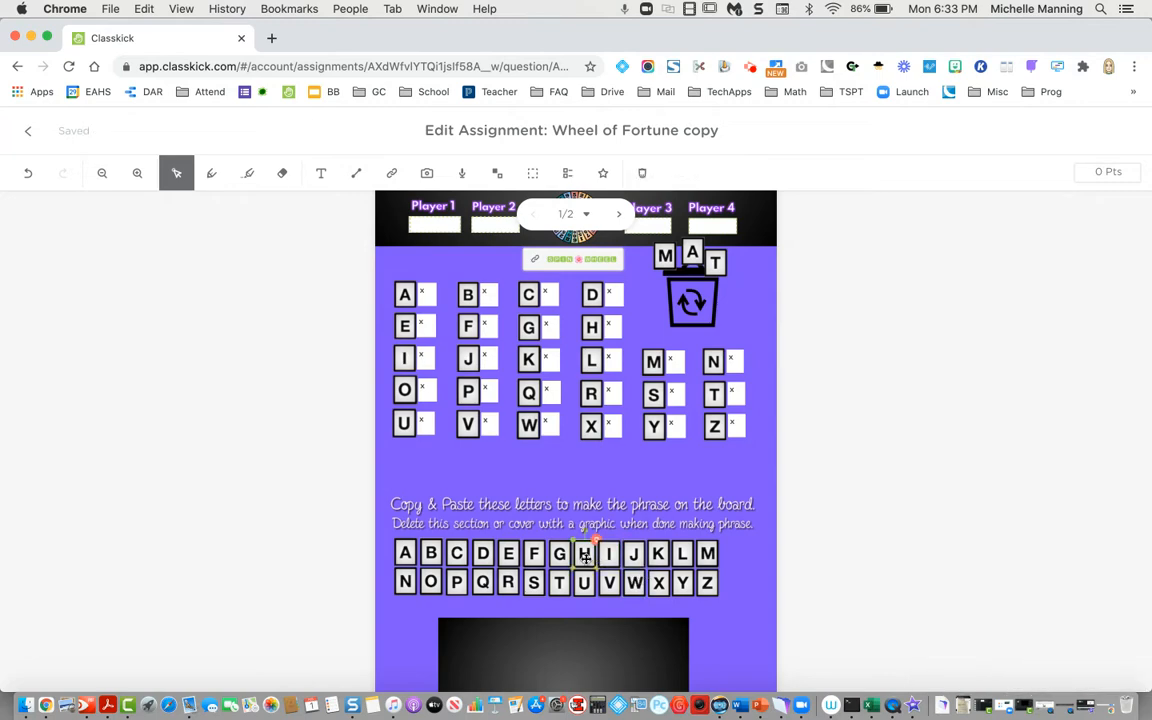
key(cmd+c)
key(cmd+v)
drag(595, 557, 650, 470)
drag(719, 332, 742, 272)
Place the M, A, T and H tiles on the puzzle board in row B, columns 5 to 8.
scroll(672, 494, up, 5)
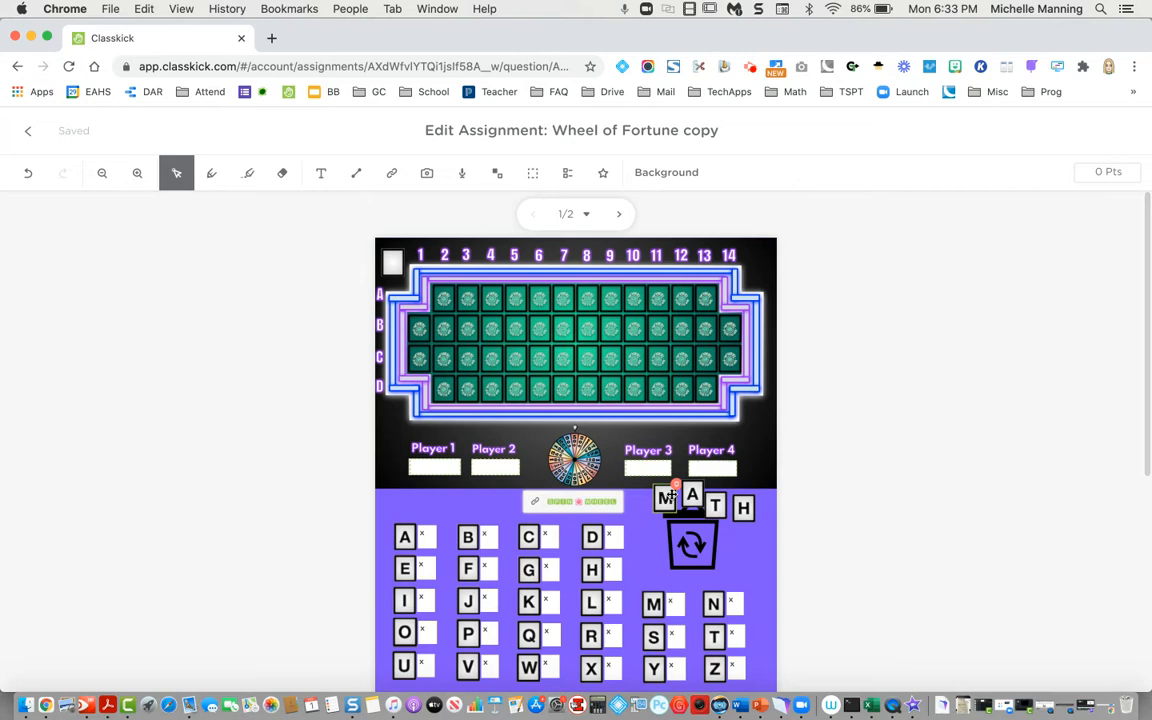
drag(668, 494, 516, 330)
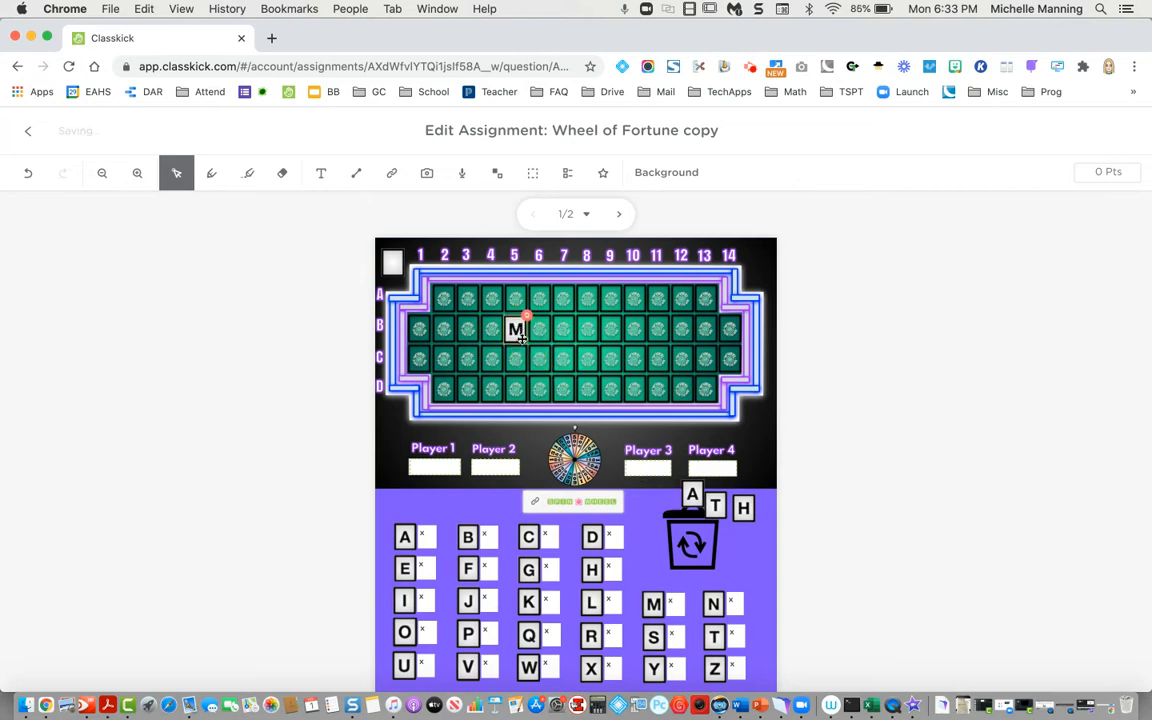
drag(692, 494, 539, 330)
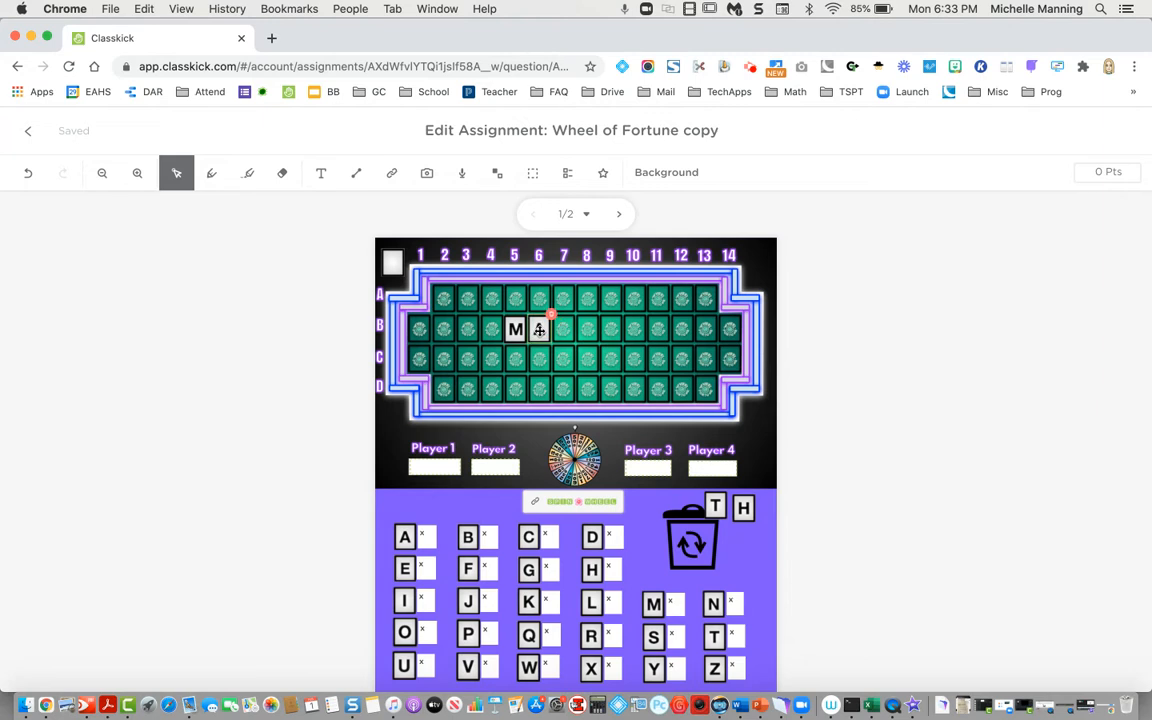
drag(714, 506, 561, 330)
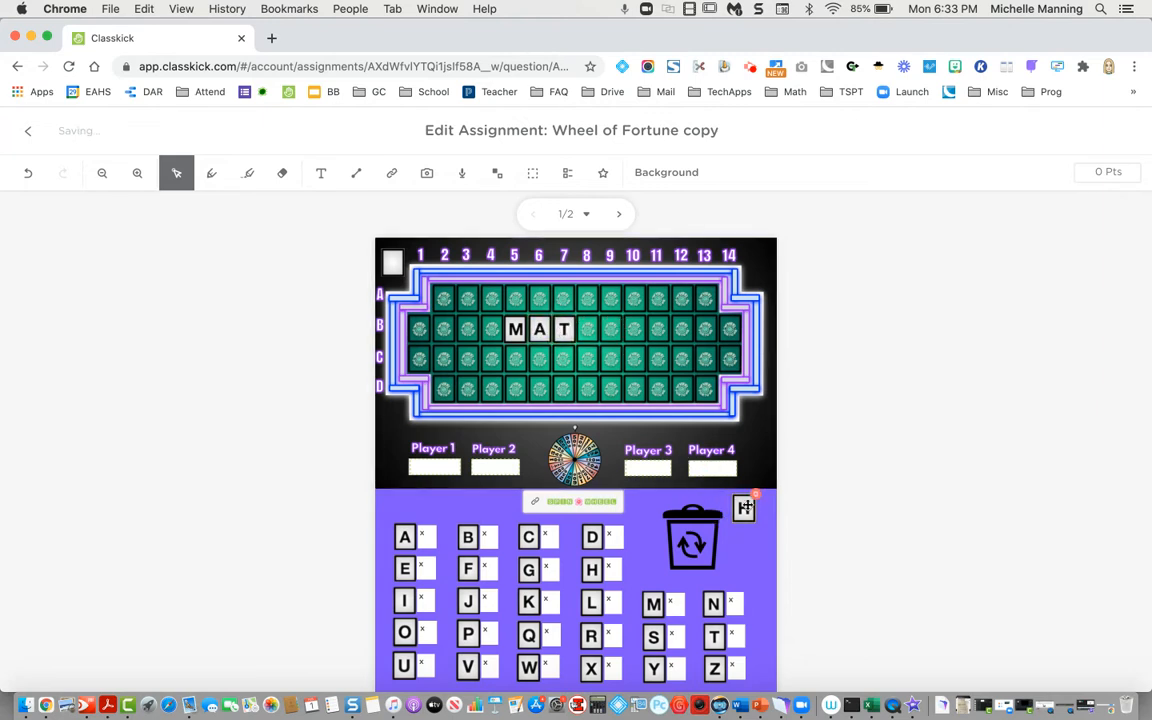
drag(744, 516, 590, 337)
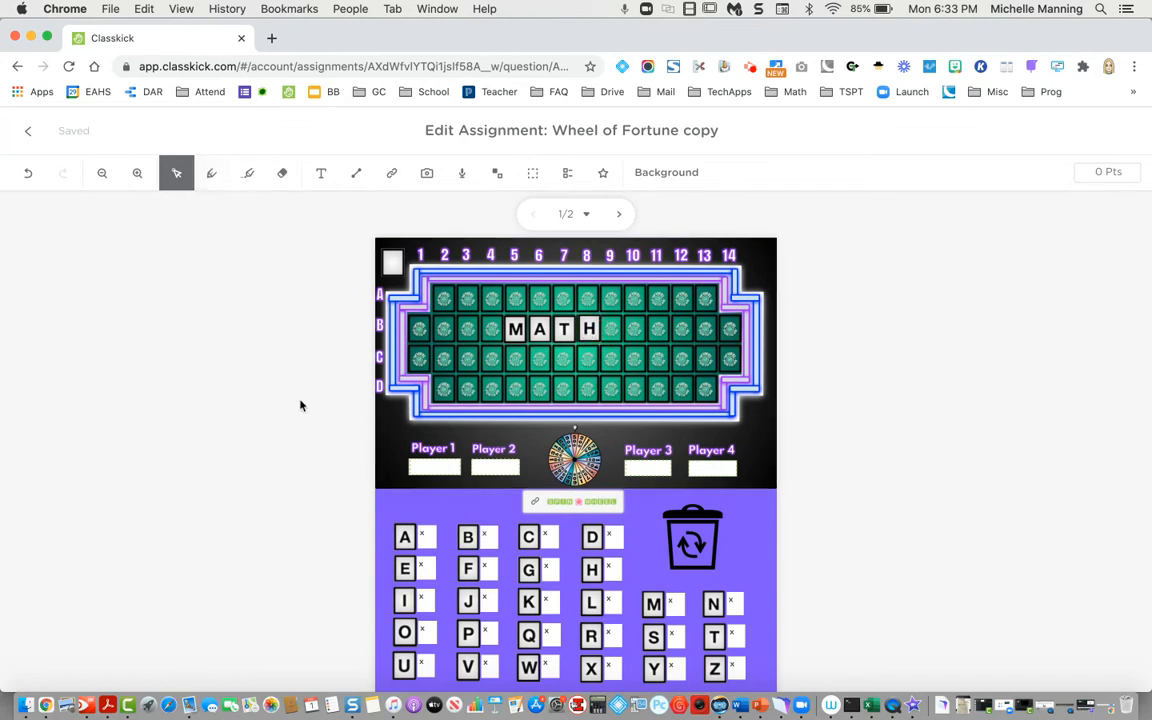
Replace the x in the box beside the letter key's M tile with its board position, B5.
scroll(528, 580, down, 3)
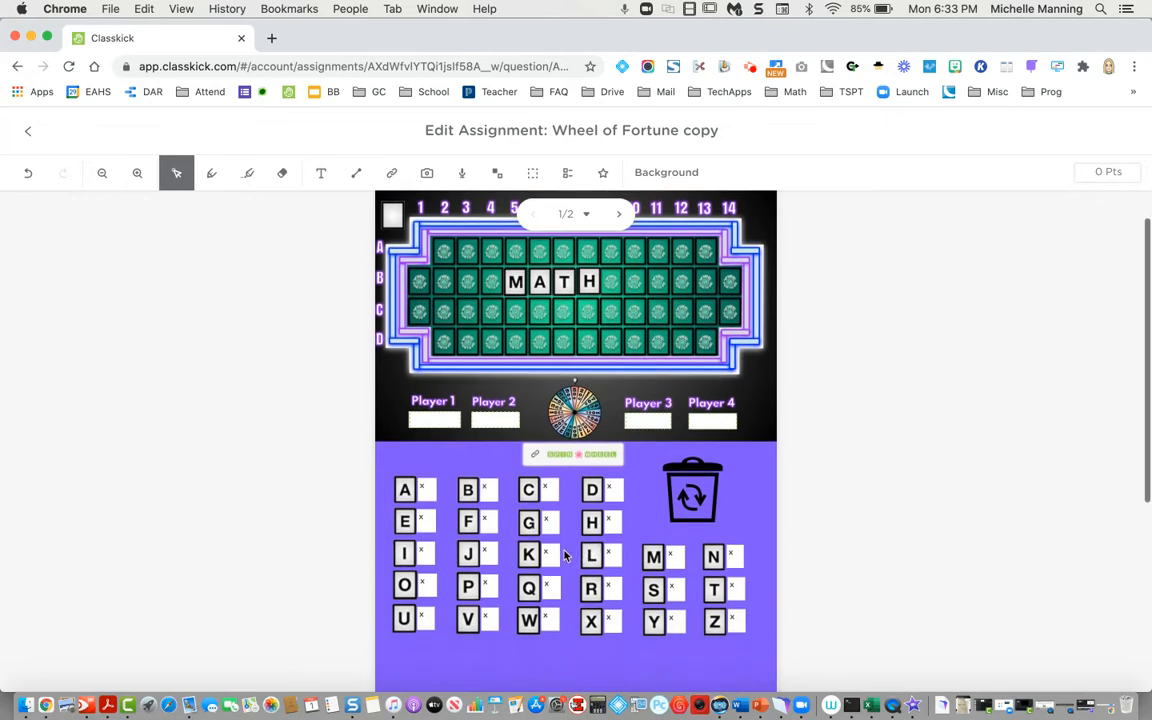
scroll(245, 343, up, 2)
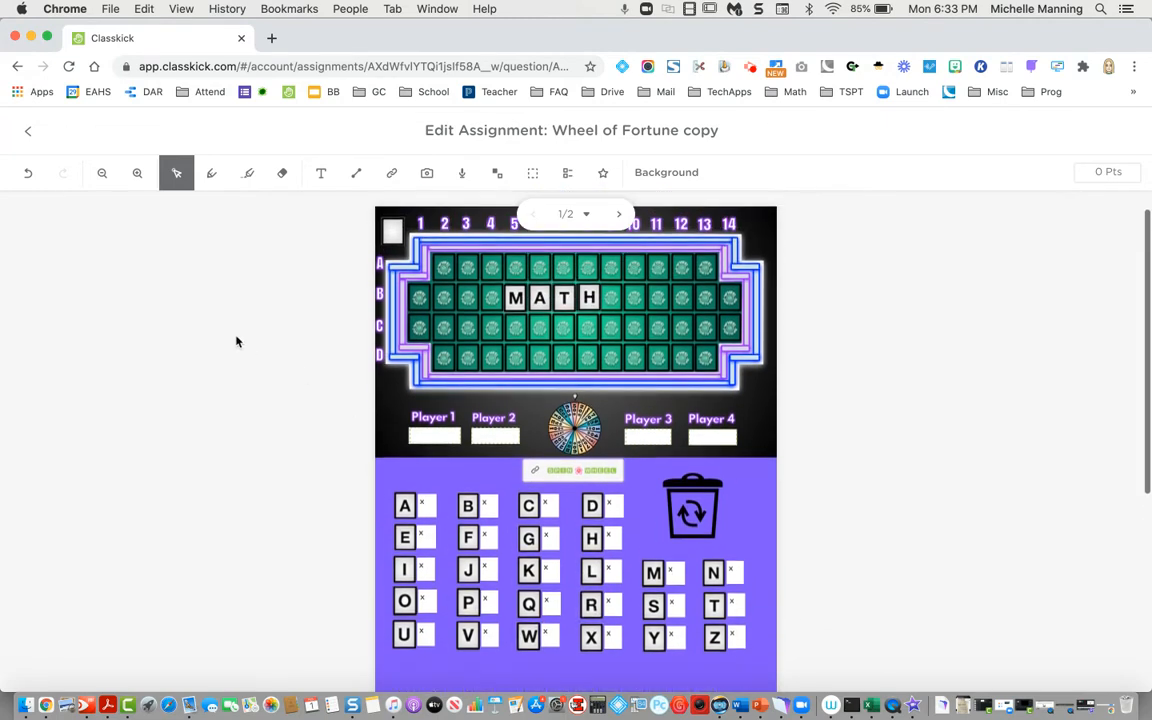
click(139, 175)
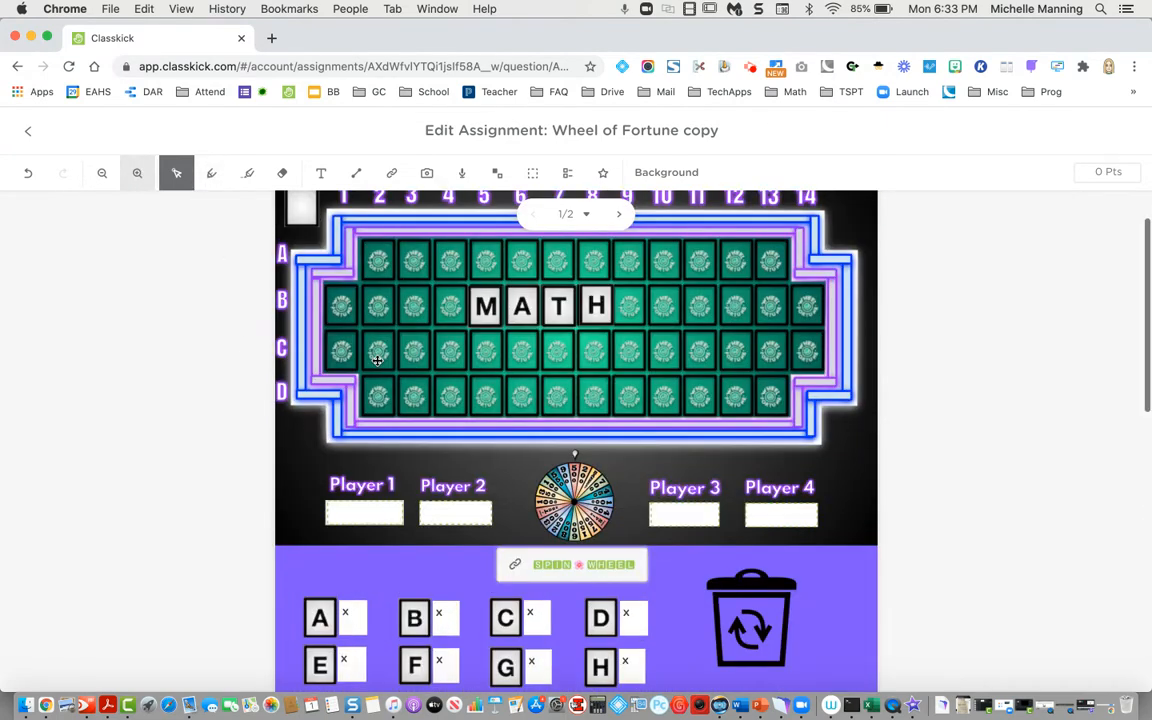
scroll(420, 404, up, 2)
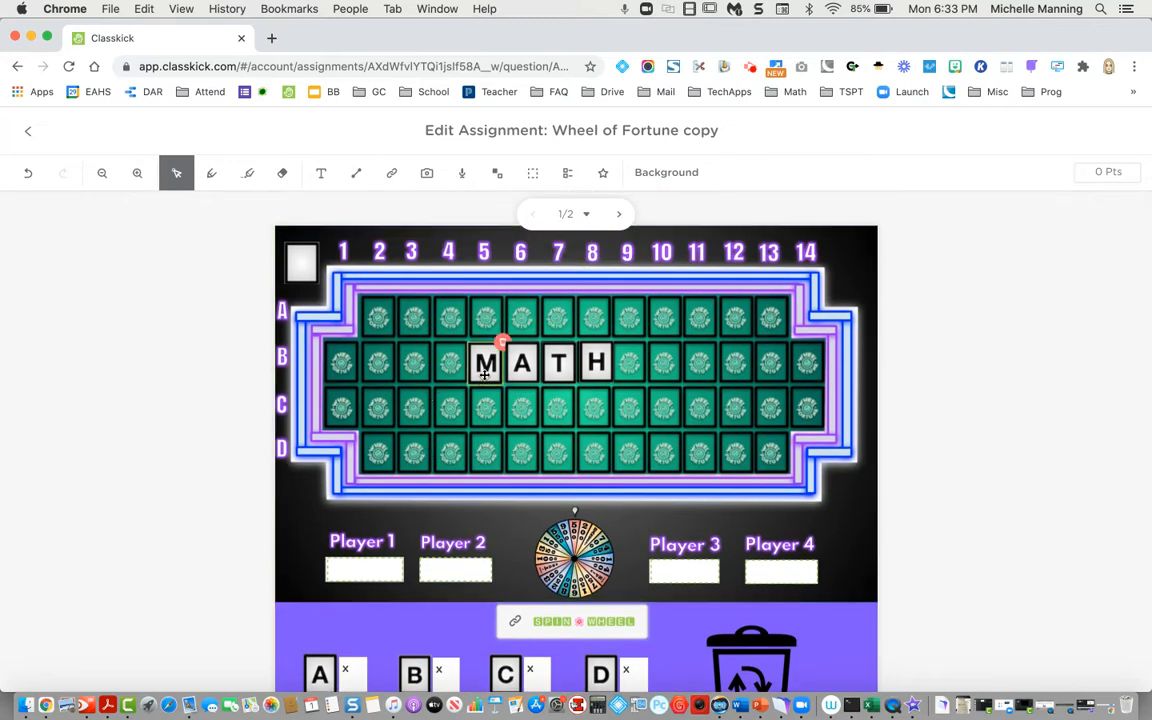
click(411, 393)
scroll(448, 424, down, 4)
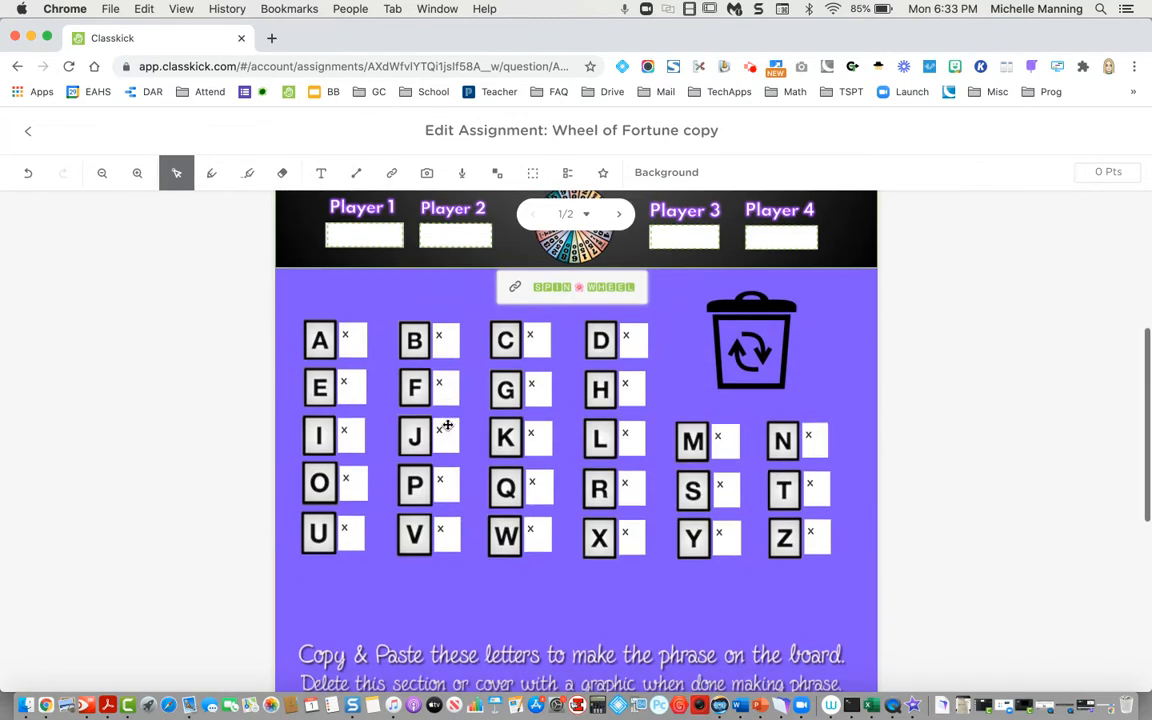
click(724, 445)
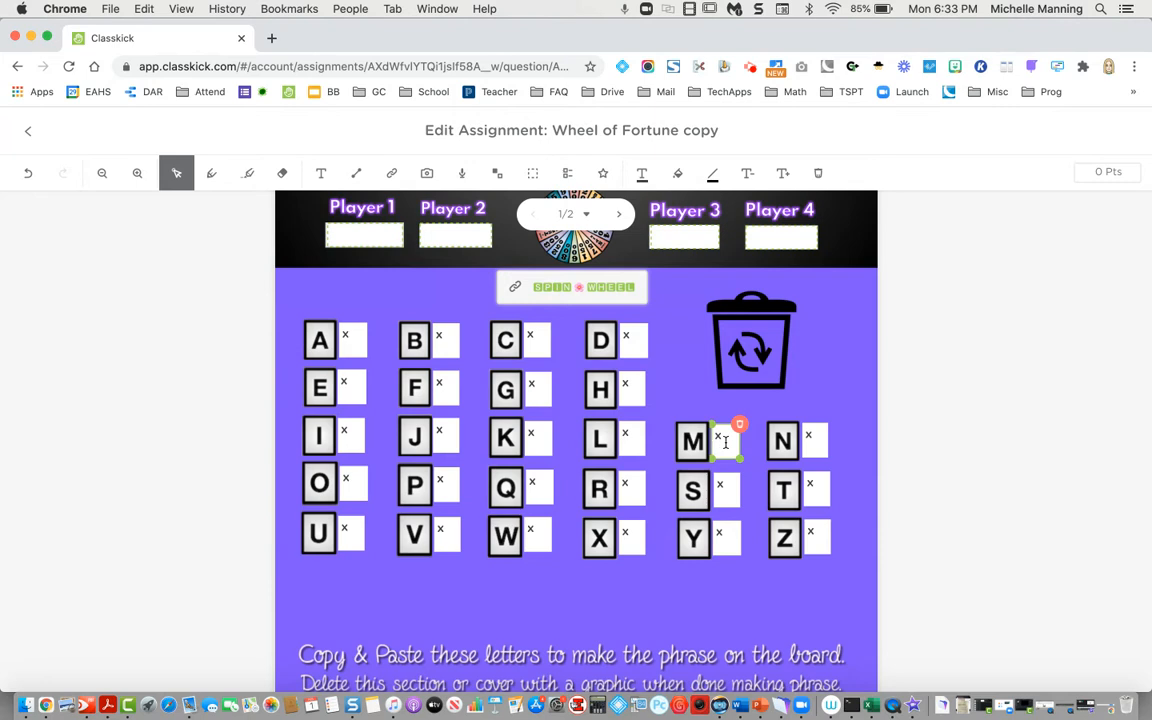
text(3)
key(Return)
Enter board position B6 in the box beside the A tile and B7 beside the T tile.
scroll(464, 414, up, 5)
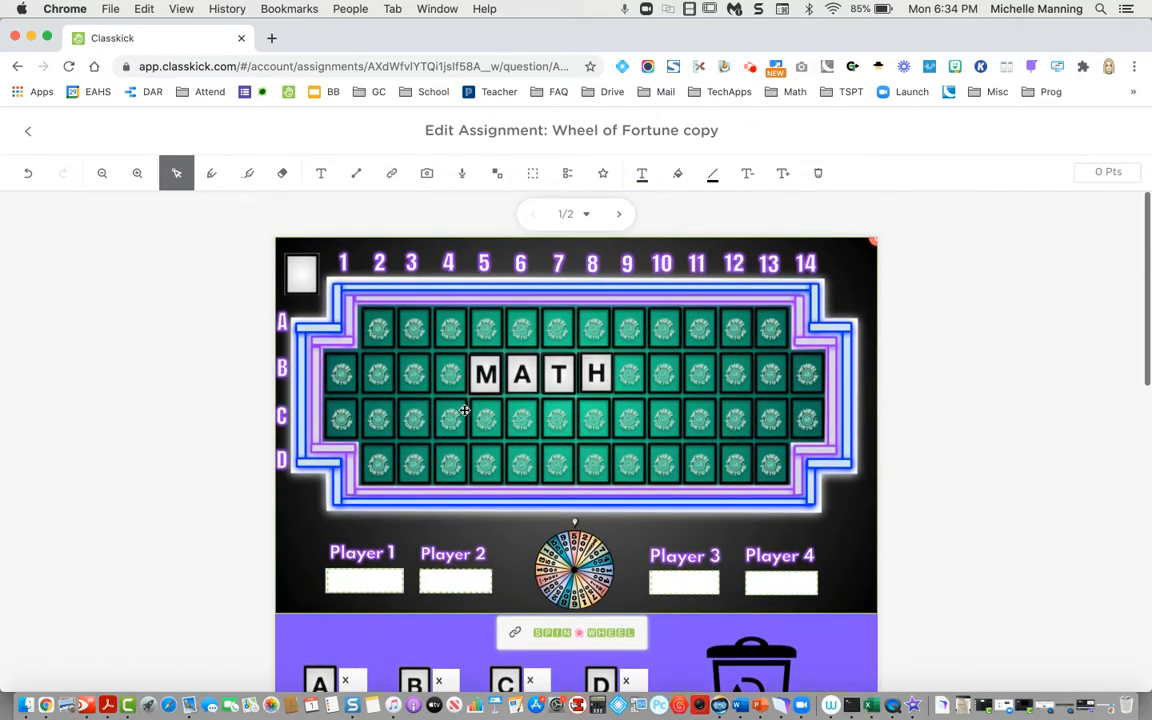
scroll(464, 410, down, 4)
click(344, 410)
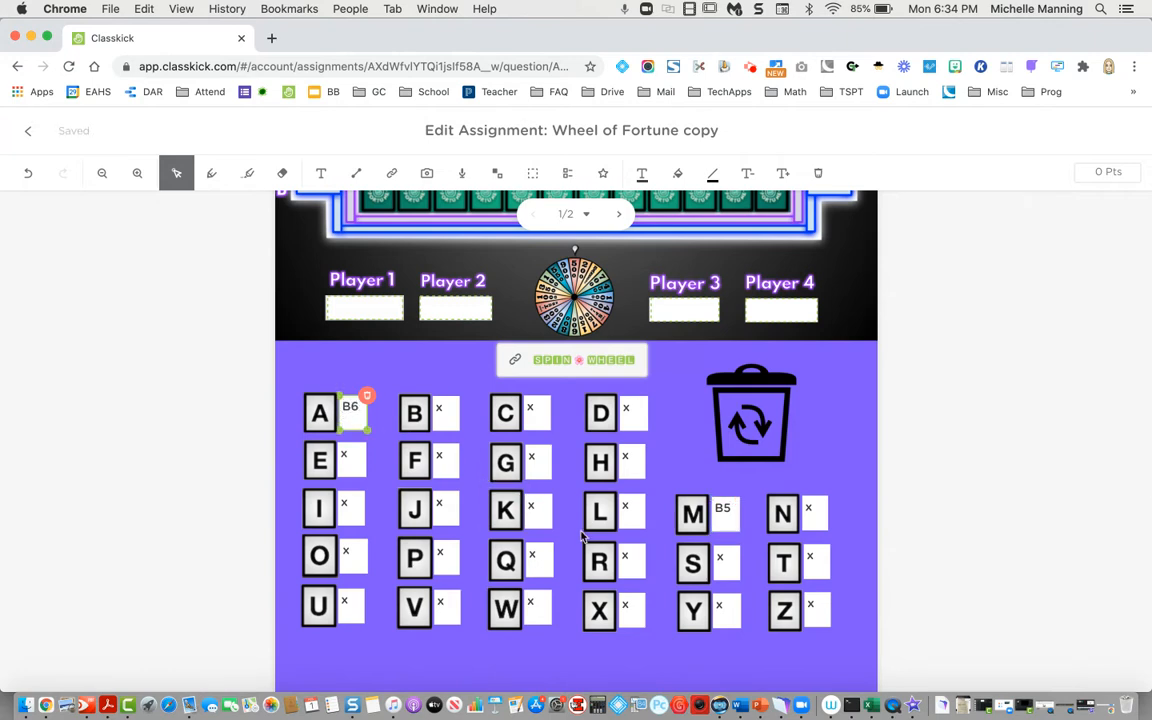
click(808, 563)
Replace the x in the box beside the letter key's H tile with B8.
click(617, 483)
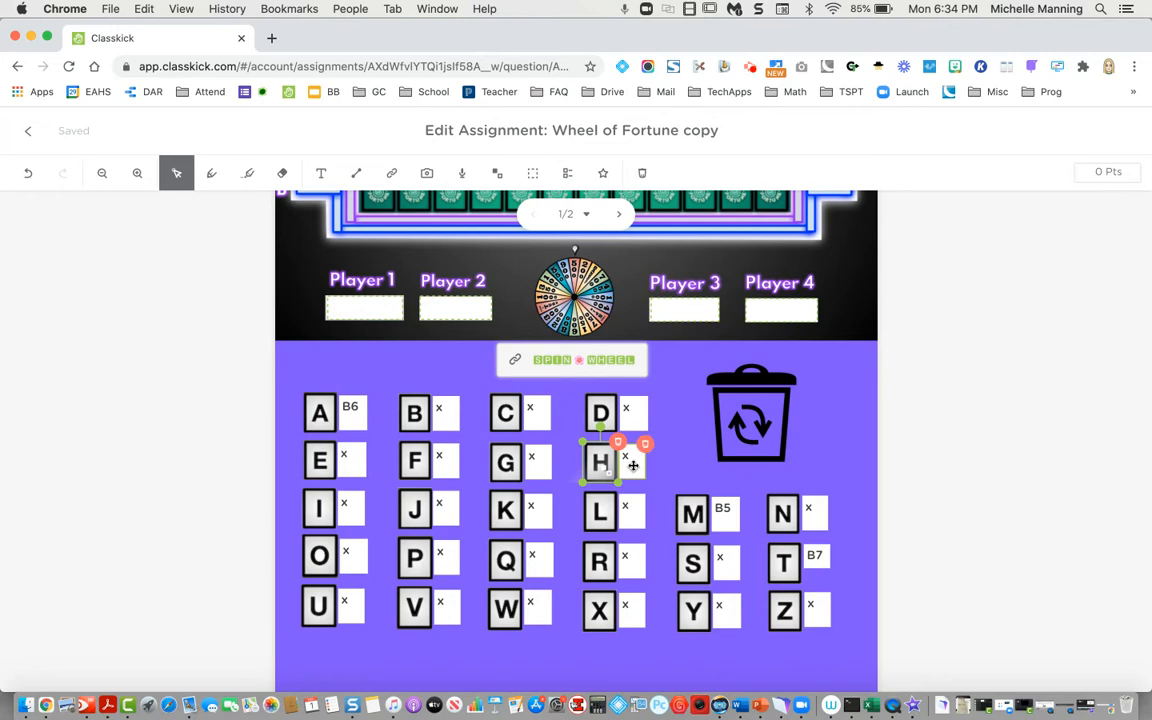
click(632, 460)
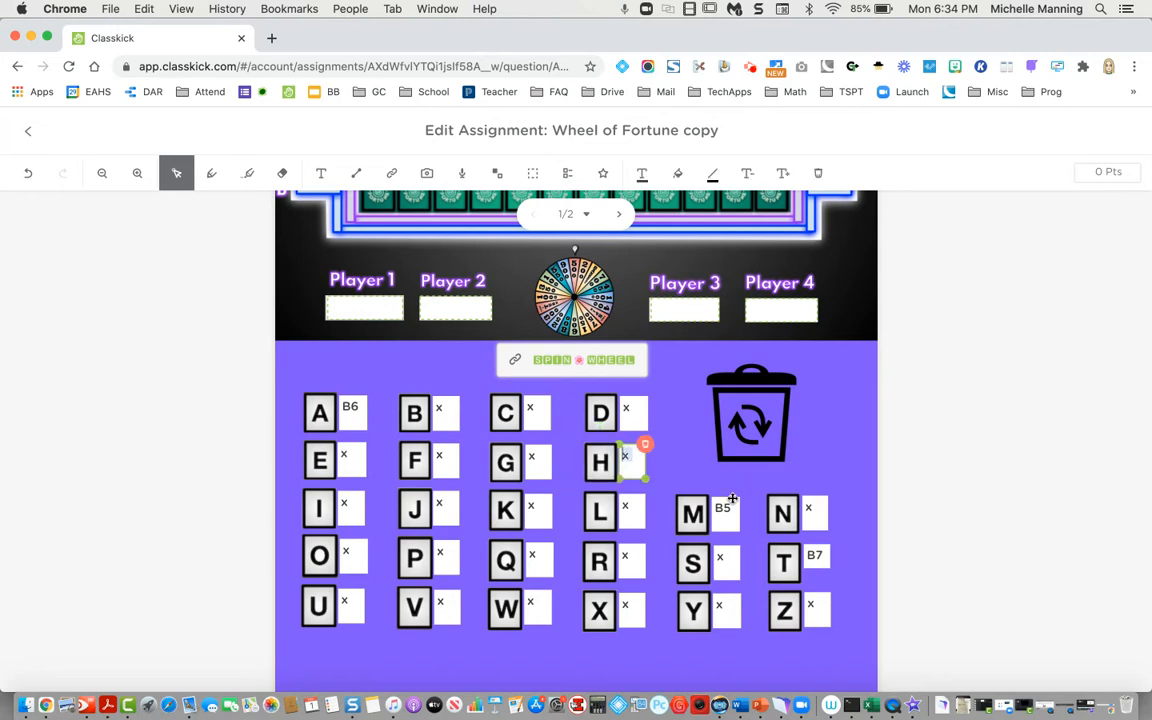
text(B8)
Cover the position boxes in the letter key's first column with the A, E, I, O and U tiles.
scroll(614, 505, up, 5)
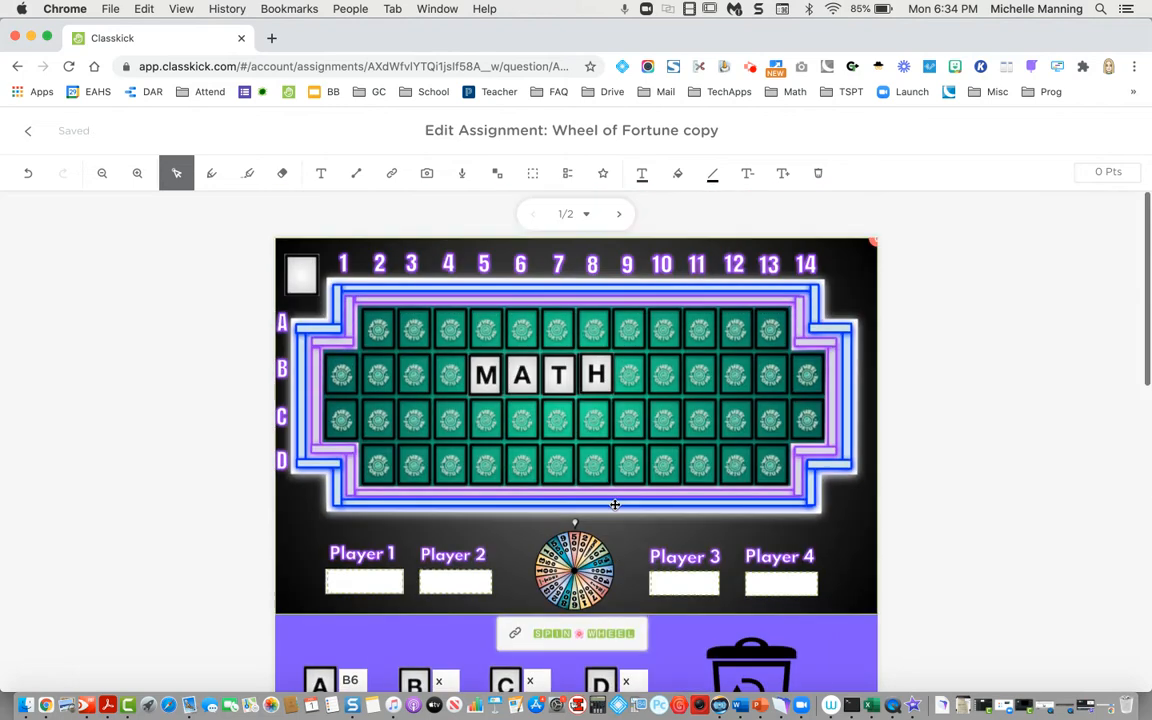
scroll(614, 505, down, 5)
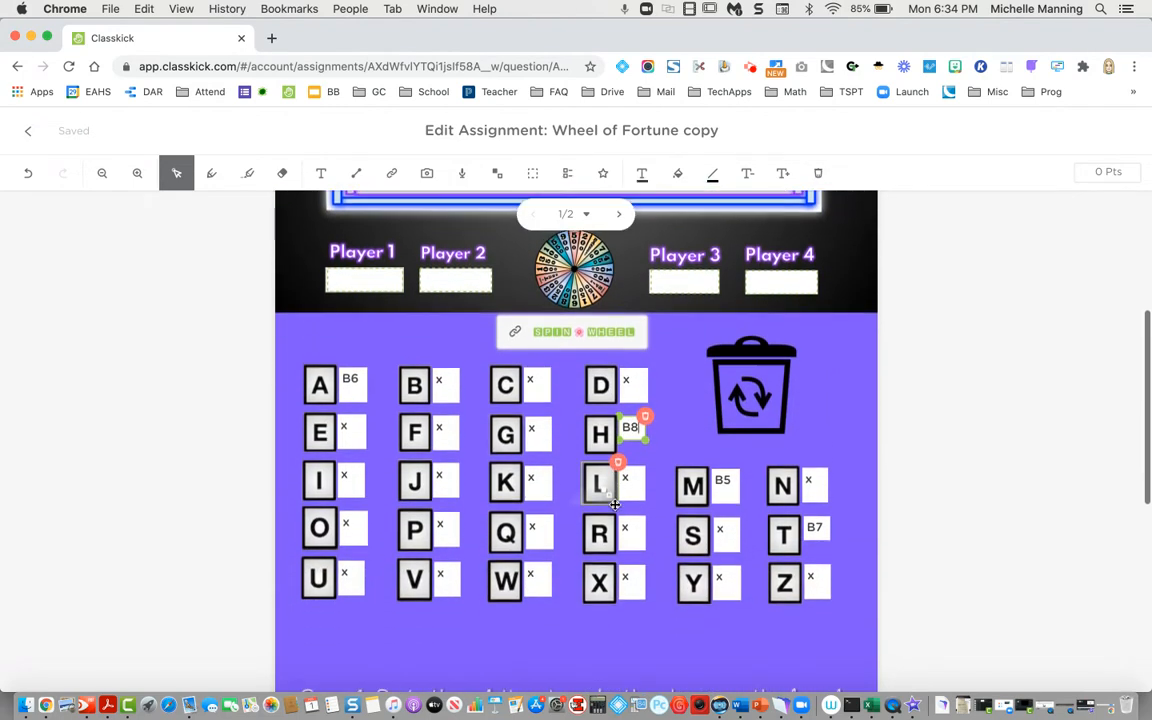
click(316, 379)
drag(319, 380, 352, 381)
click(320, 429)
drag(322, 432, 354, 431)
click(320, 478)
drag(320, 478, 351, 479)
click(318, 524)
drag(318, 524, 347, 530)
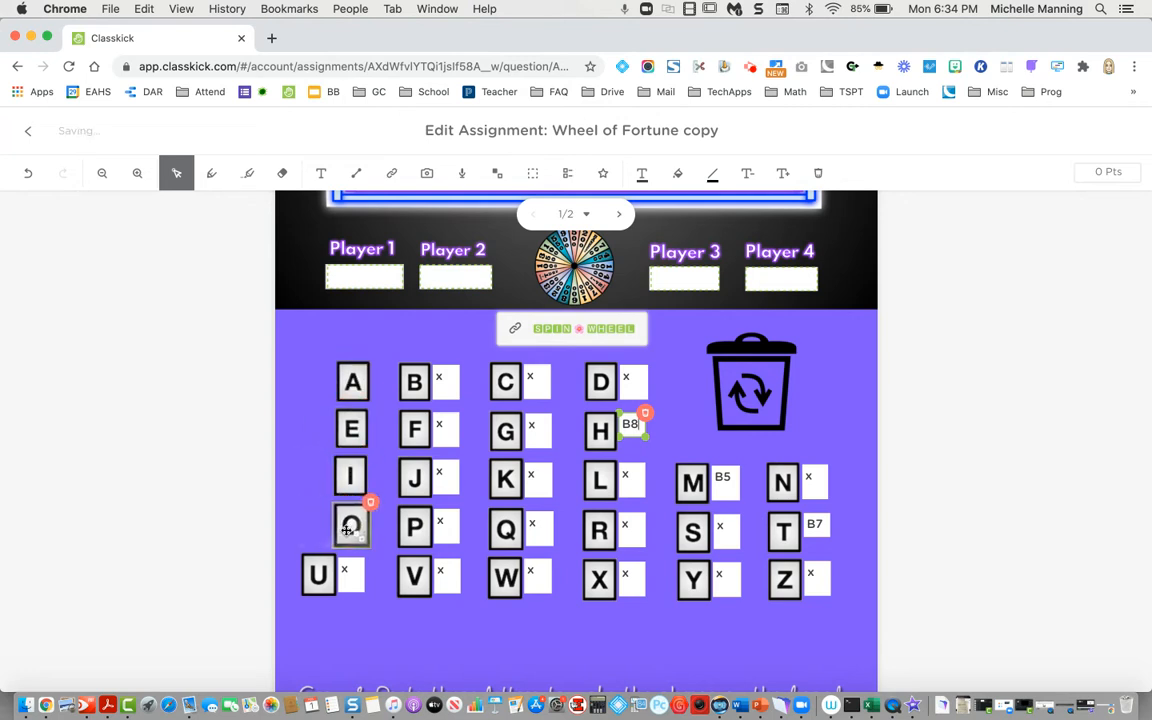
click(319, 578)
drag(319, 578, 349, 576)
Move the B, F, J, P and V tiles over their adjacent boxes in the letter key's second column.
click(409, 423)
click(414, 381)
drag(414, 381, 447, 382)
click(416, 435)
drag(416, 435, 445, 430)
click(415, 478)
drag(415, 478, 445, 478)
click(416, 527)
drag(416, 527, 445, 530)
click(414, 575)
drag(414, 575, 446, 575)
Cover the position boxes in the letter key's third column with the C, G, K, Q and W tiles.
click(505, 385)
drag(505, 385, 537, 382)
click(506, 431)
drag(506, 431, 537, 433)
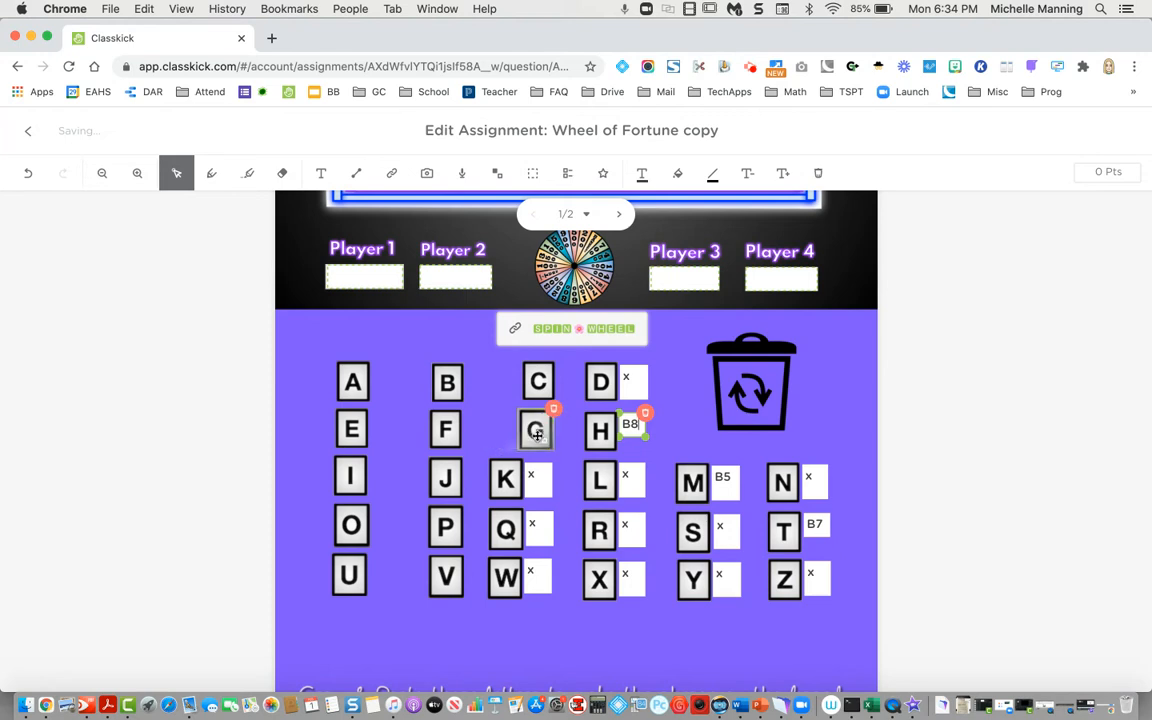
click(506, 479)
drag(506, 479, 537, 486)
click(506, 528)
drag(506, 528, 537, 530)
click(503, 576)
drag(503, 576, 537, 577)
Move the D, H, L, R and X tiles over their adjacent boxes in the letter key's fourth column.
click(600, 381)
drag(600, 381, 633, 381)
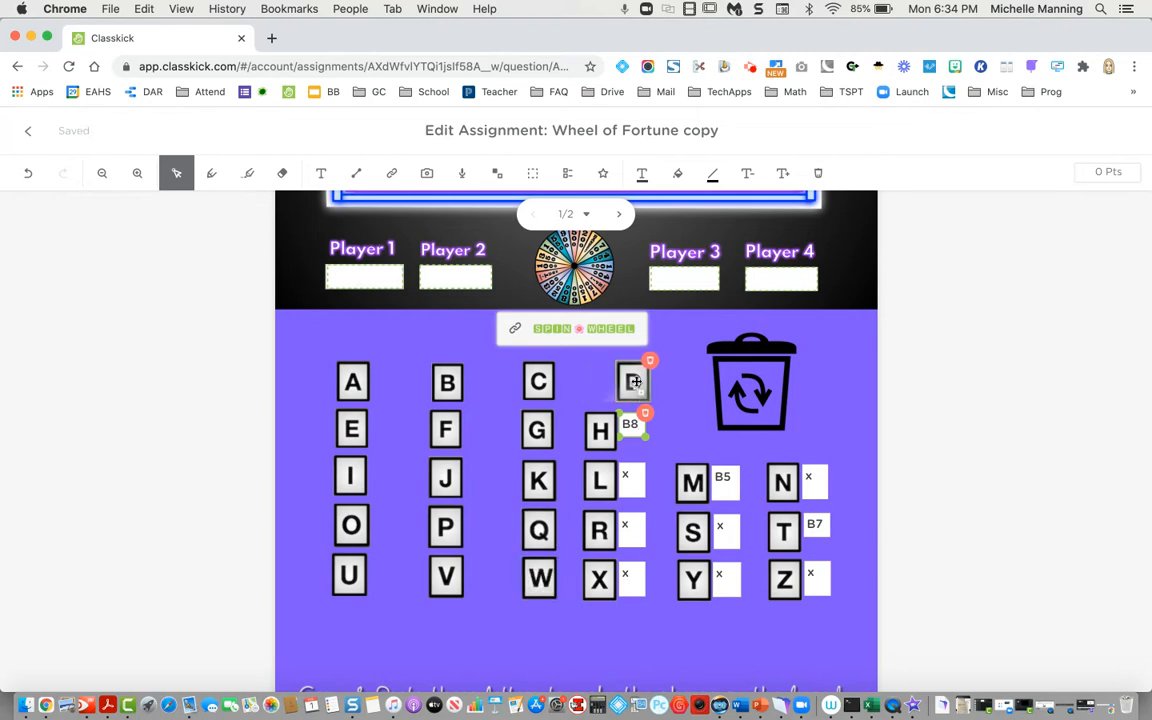
click(600, 430)
drag(600, 430, 632, 428)
click(611, 475)
drag(611, 473, 643, 474)
click(600, 528)
drag(600, 528, 632, 527)
click(598, 578)
drag(598, 578, 621, 579)
Cover the boxes in the letter key's fifth column with the M, S and Y tiles.
click(688, 488)
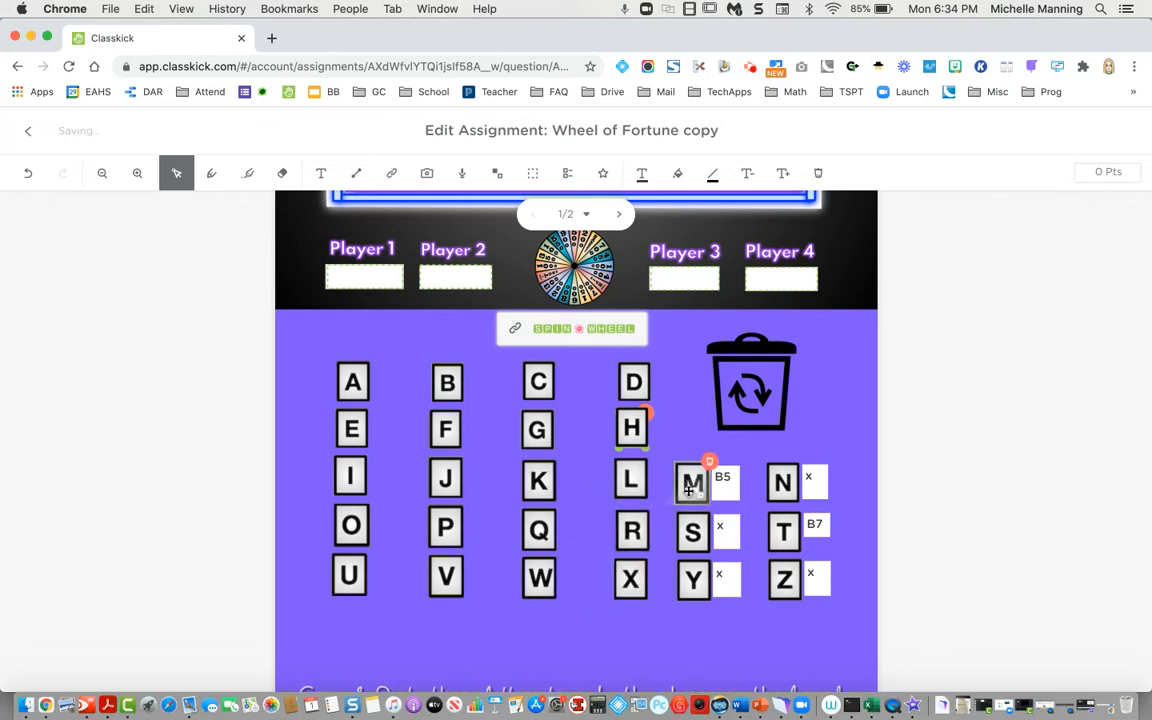
drag(694, 489, 729, 486)
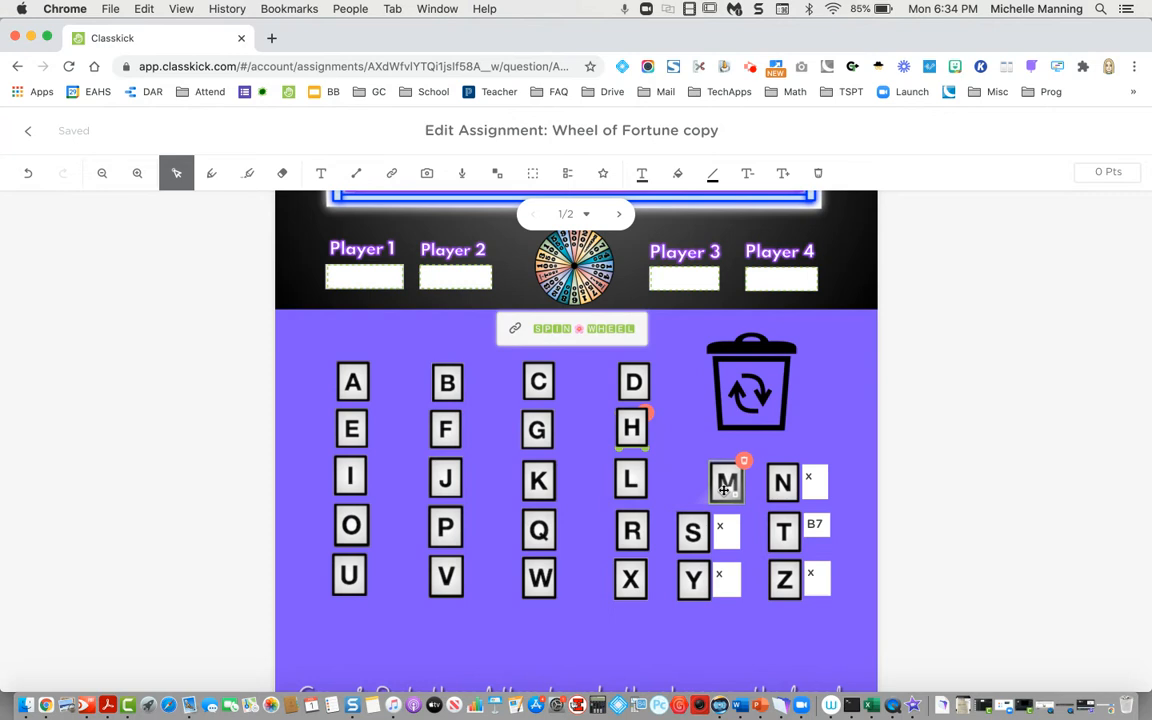
click(692, 533)
drag(688, 541, 726, 535)
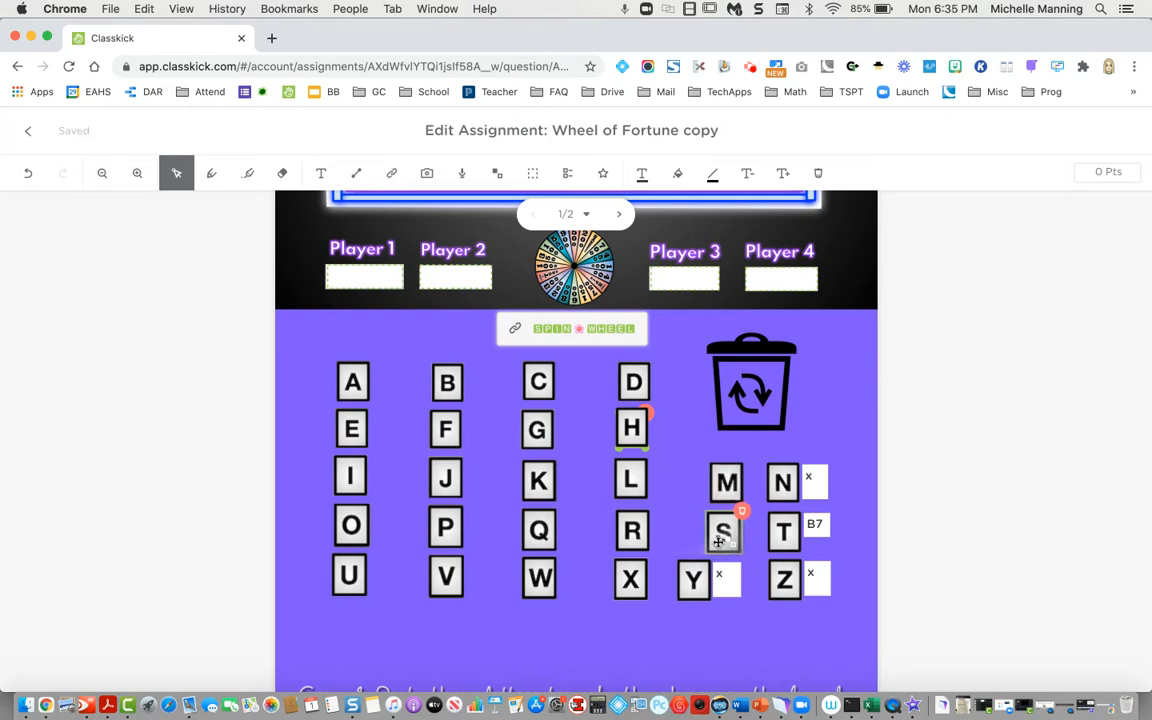
click(688, 585)
drag(692, 580, 726, 579)
Move the N, T and Z tiles over their adjacent boxes in the letter key's last column.
click(786, 482)
drag(786, 482, 813, 482)
click(815, 523)
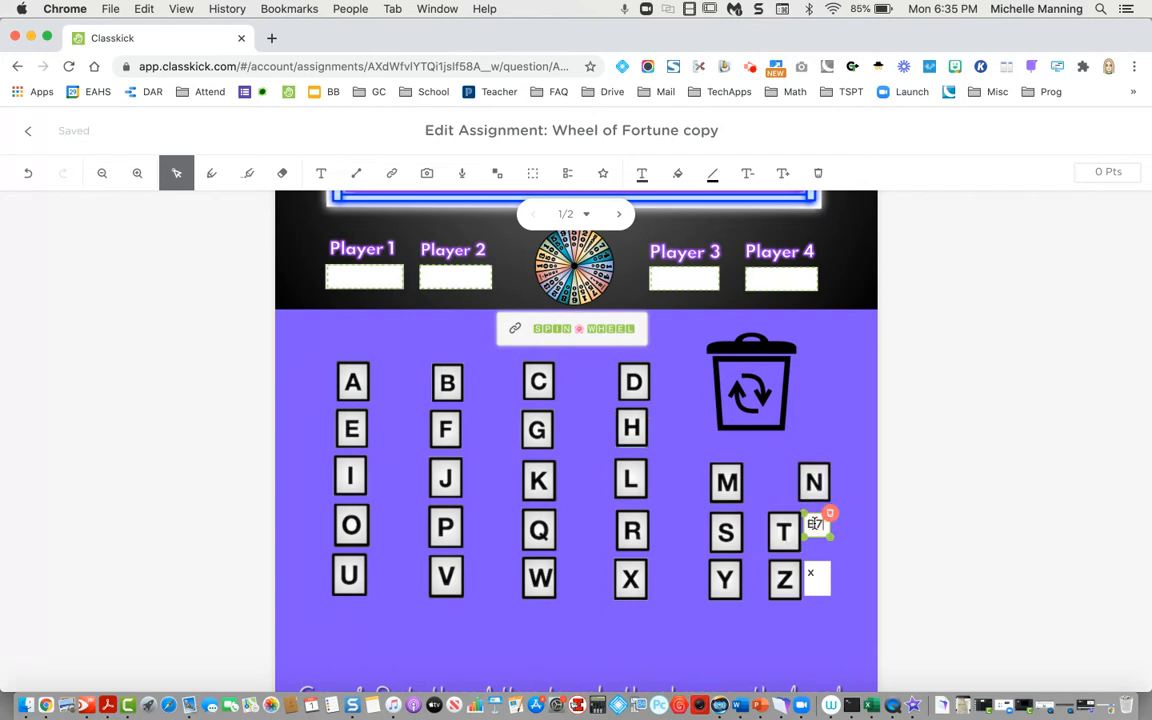
click(795, 528)
drag(795, 528, 831, 528)
click(796, 578)
drag(796, 578, 829, 575)
Move and enlarge the black rectangle so it covers the copy-and-paste letters section below the letter key.
scroll(620, 548, down, 5)
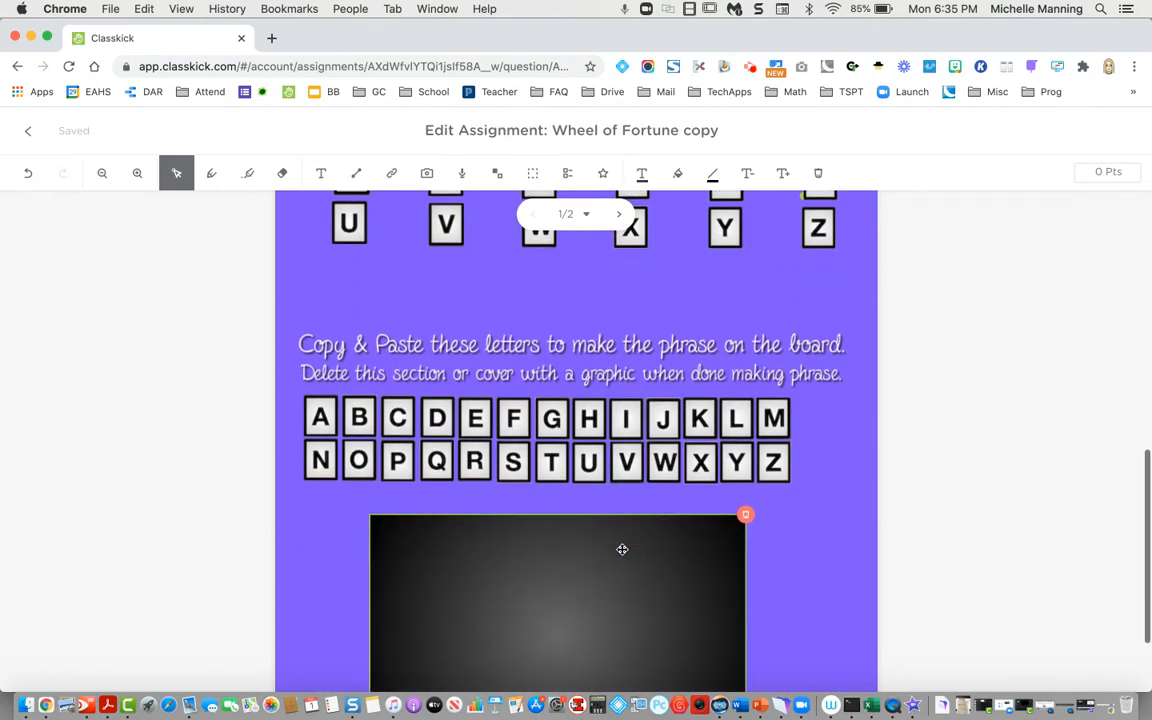
drag(490, 600, 402, 403)
drag(684, 563, 872, 688)
scroll(715, 560, up, 1)
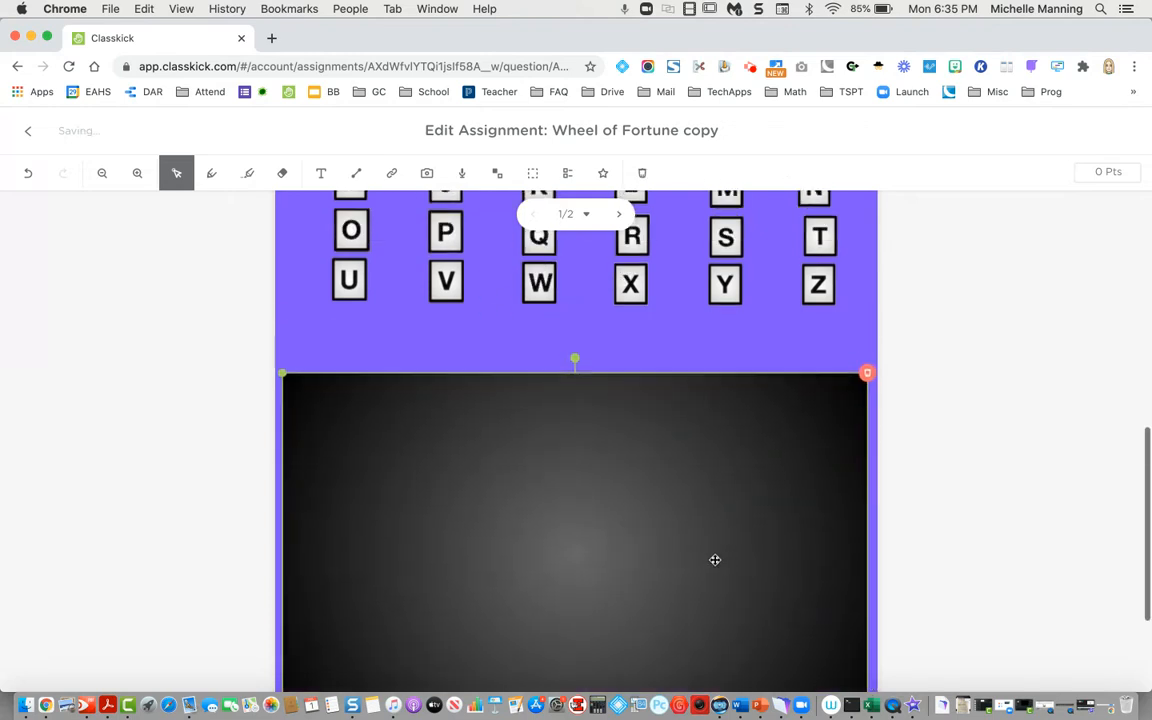
Duplicate the blank white tile beside the board and place the copy over the M at position B5.
scroll(705, 545, up, 2)
scroll(345, 505, up, 4)
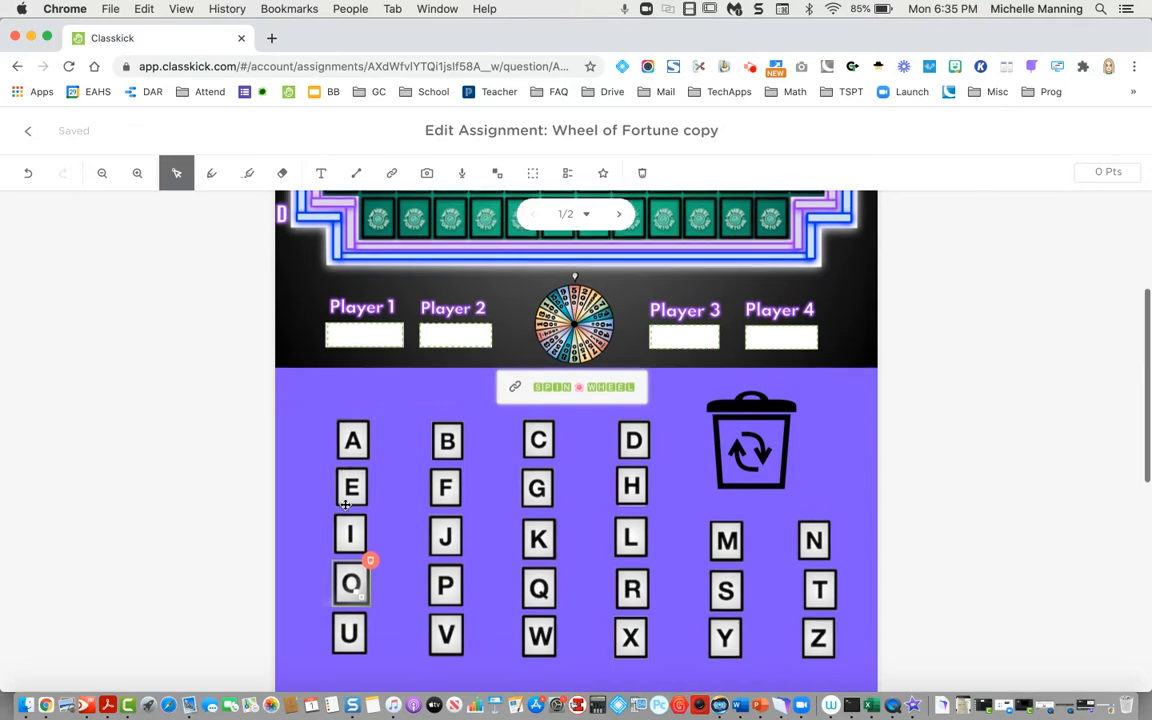
scroll(345, 505, up, 5)
scroll(345, 505, down, 5)
scroll(345, 505, up, 5)
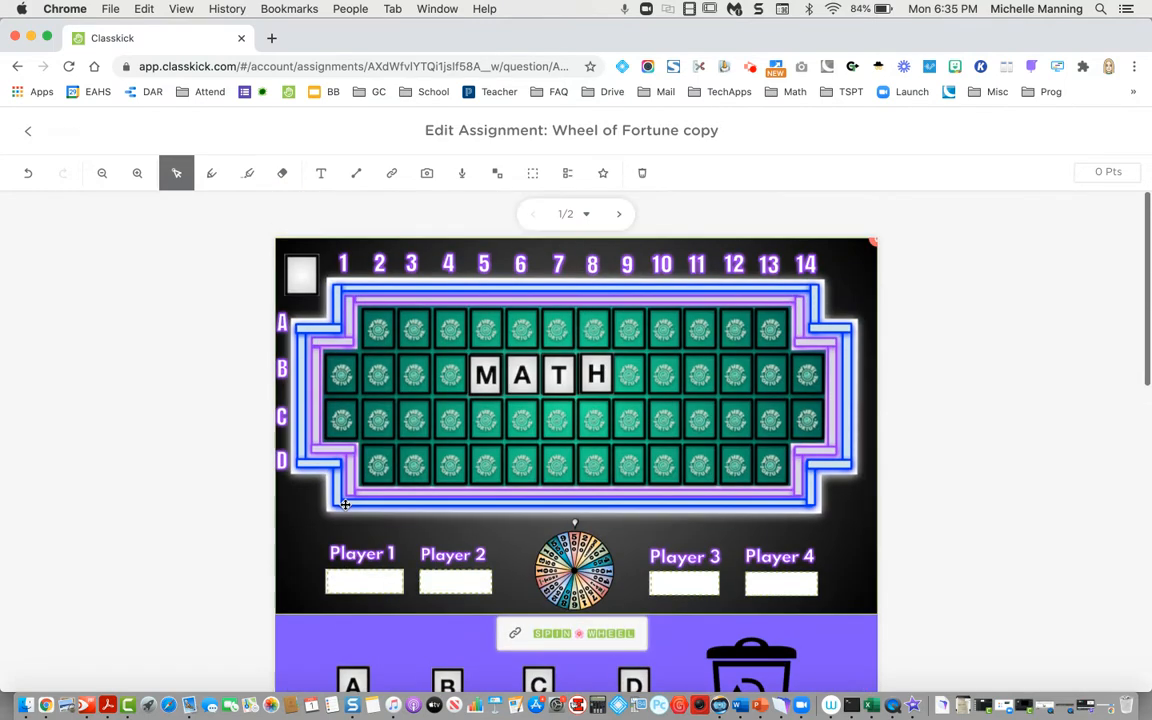
click(287, 271)
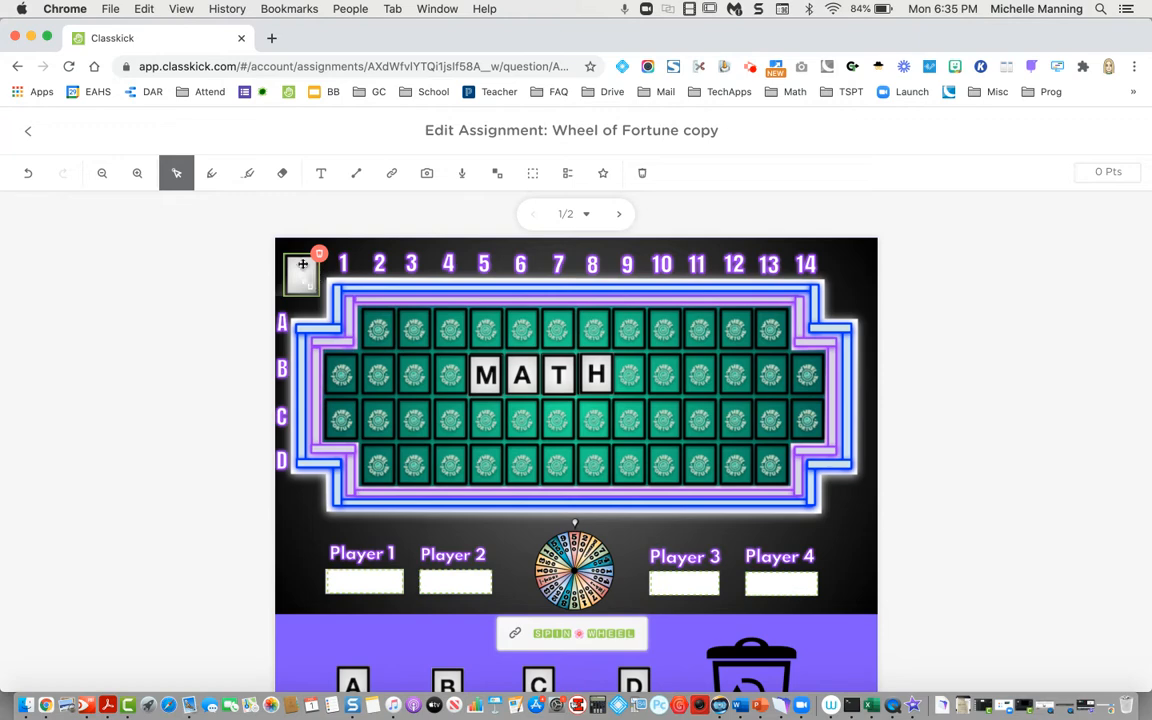
key(super+c)
key(super+v)
drag(319, 289, 486, 372)
click(410, 338)
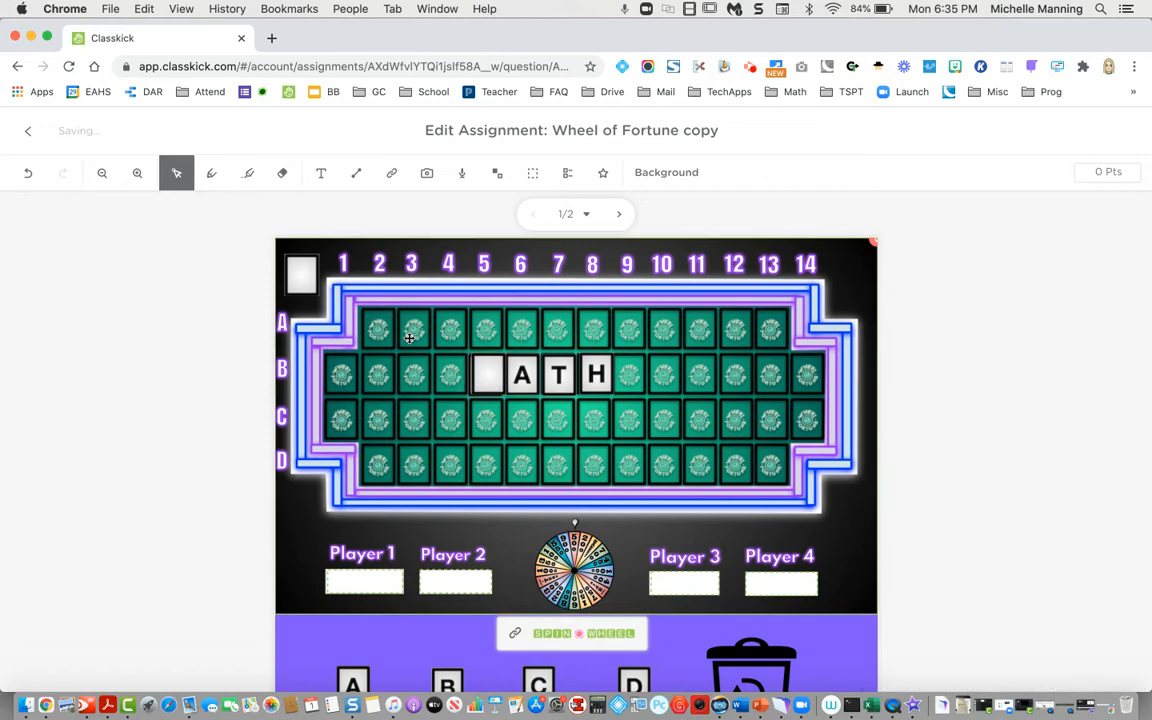
Cover the A at B6 and the T at B7 with further copies of the blank tile.
key(cmd+v)
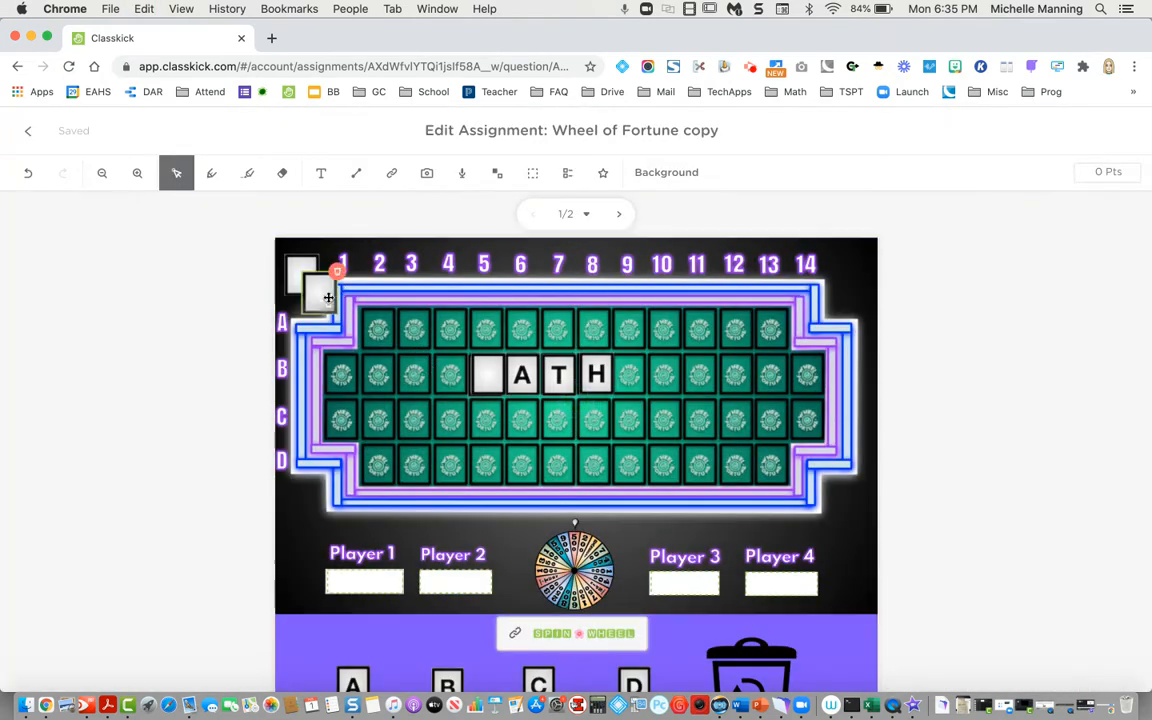
drag(486, 317, 517, 370)
key(cmd+v)
drag(319, 289, 561, 378)
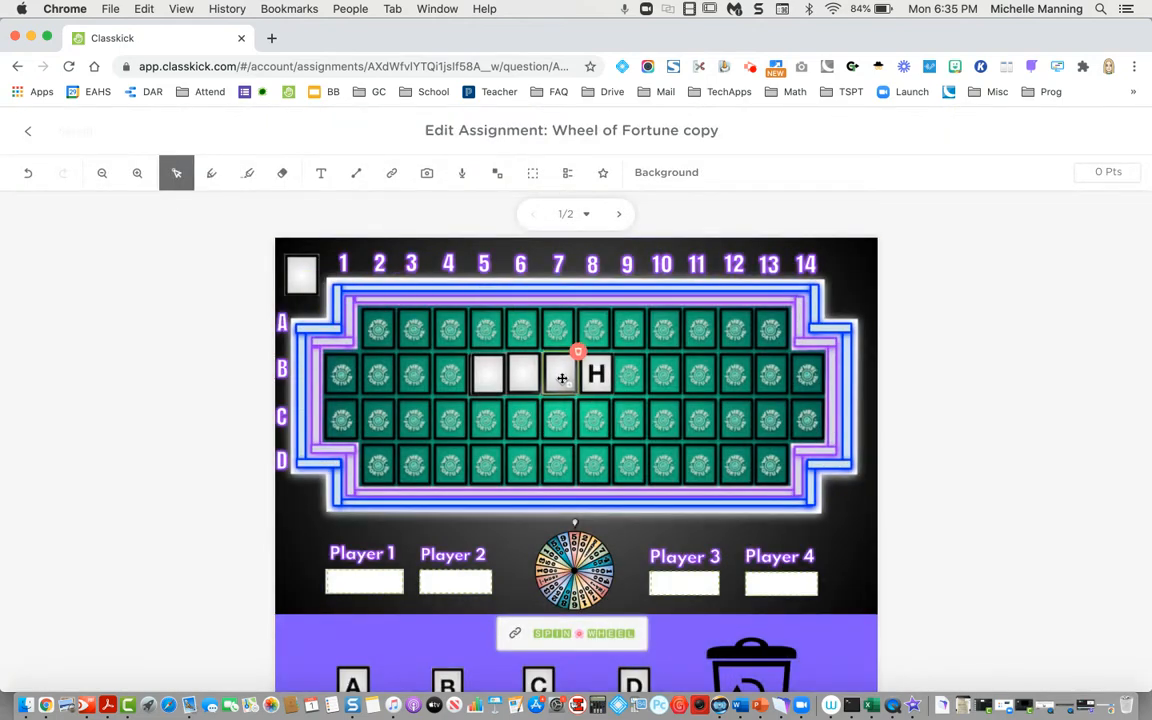
Cover the H at B8 with a blank tile copy and delete the spare blank tile in the board's corner.
click(300, 275)
key(super+c)
key(super+v)
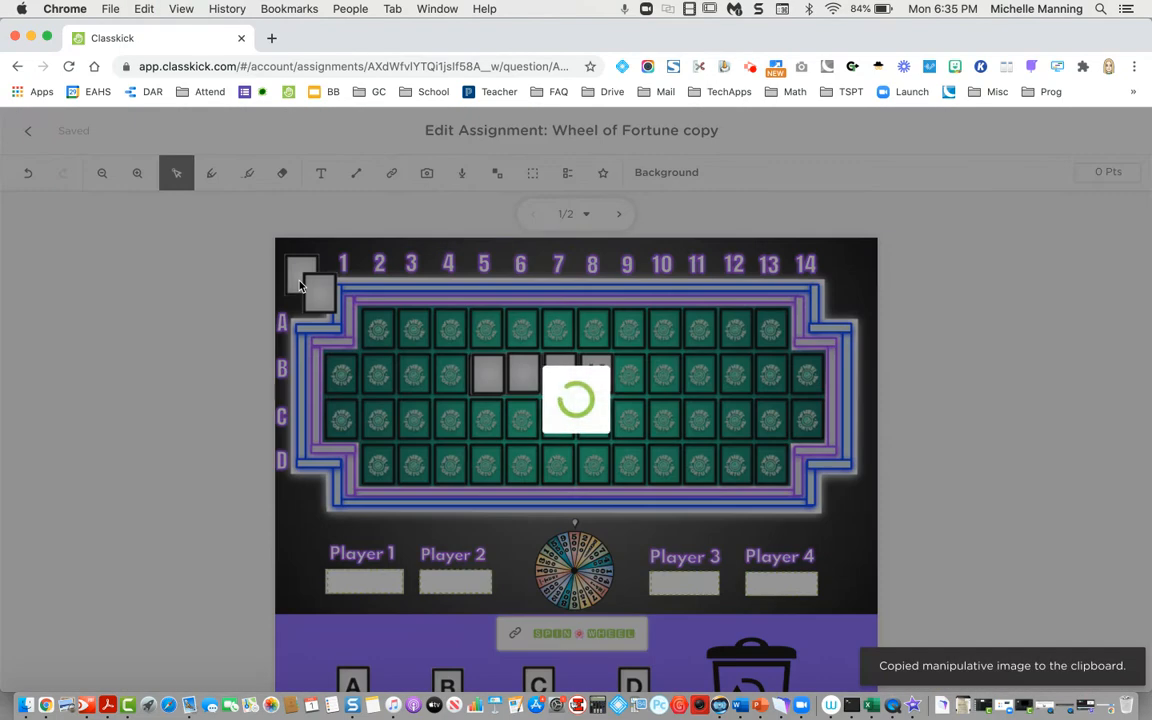
drag(316, 293, 592, 373)
click(298, 266)
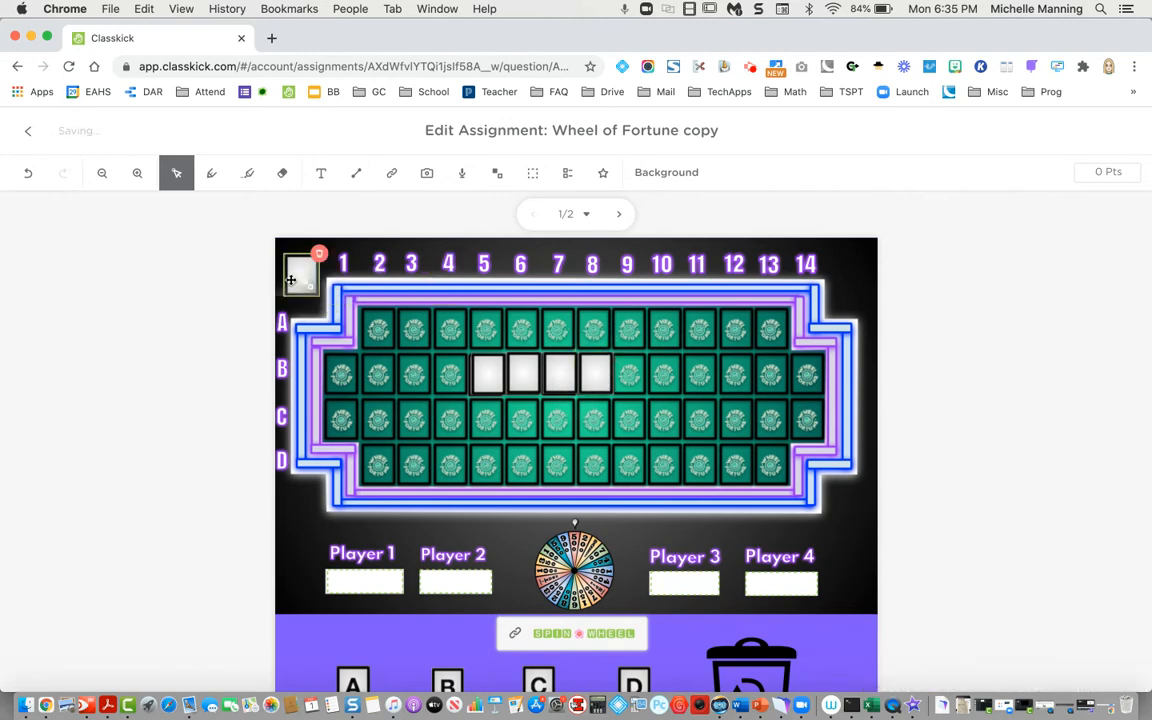
key(BackSpace)
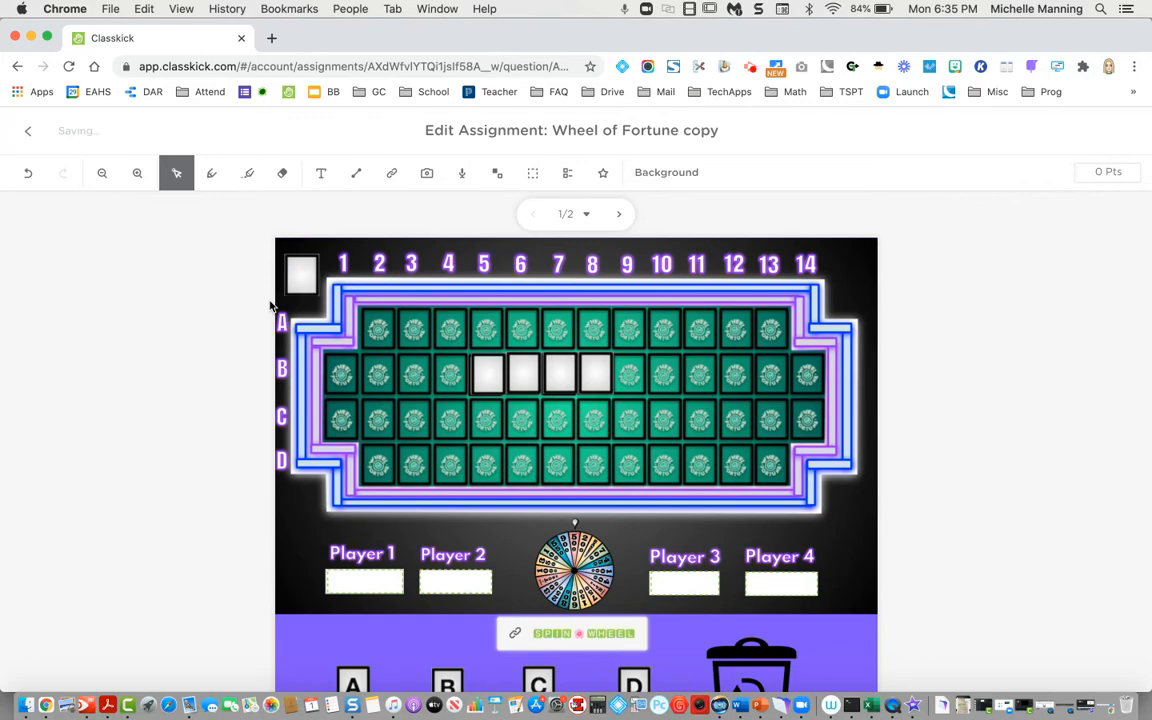
Examine the covered puzzle board, the player score boxes and the letter key.
scroll(348, 401, down, 10)
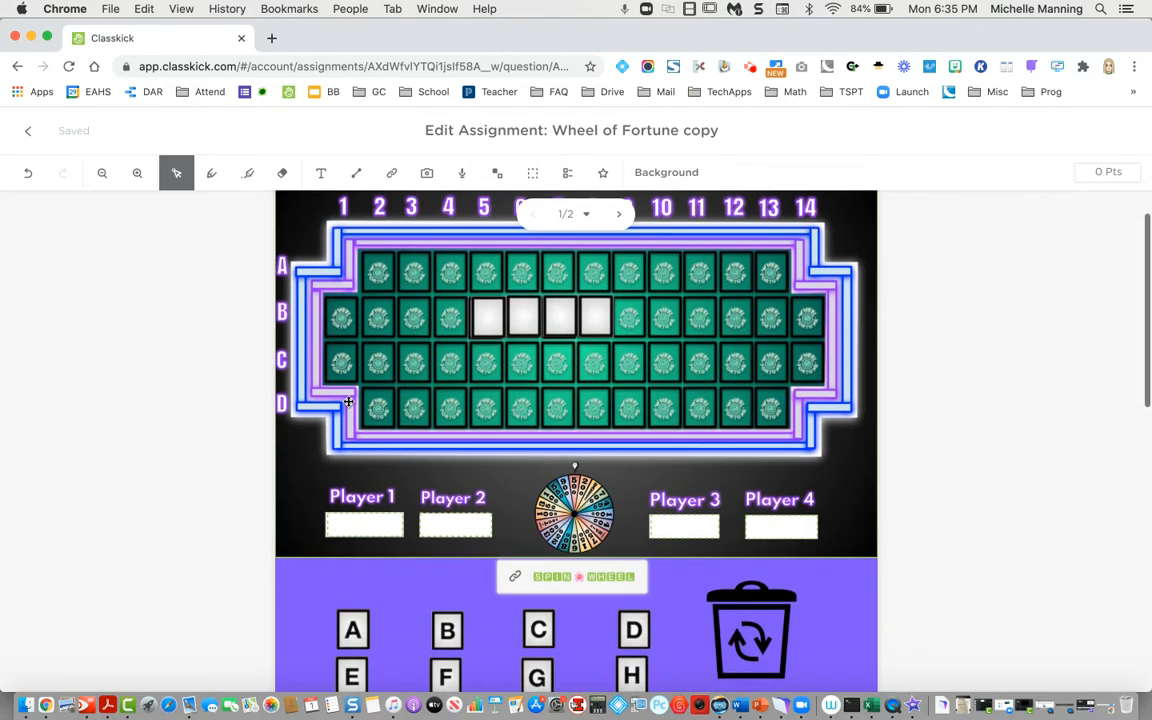
scroll(348, 401, up, 10)
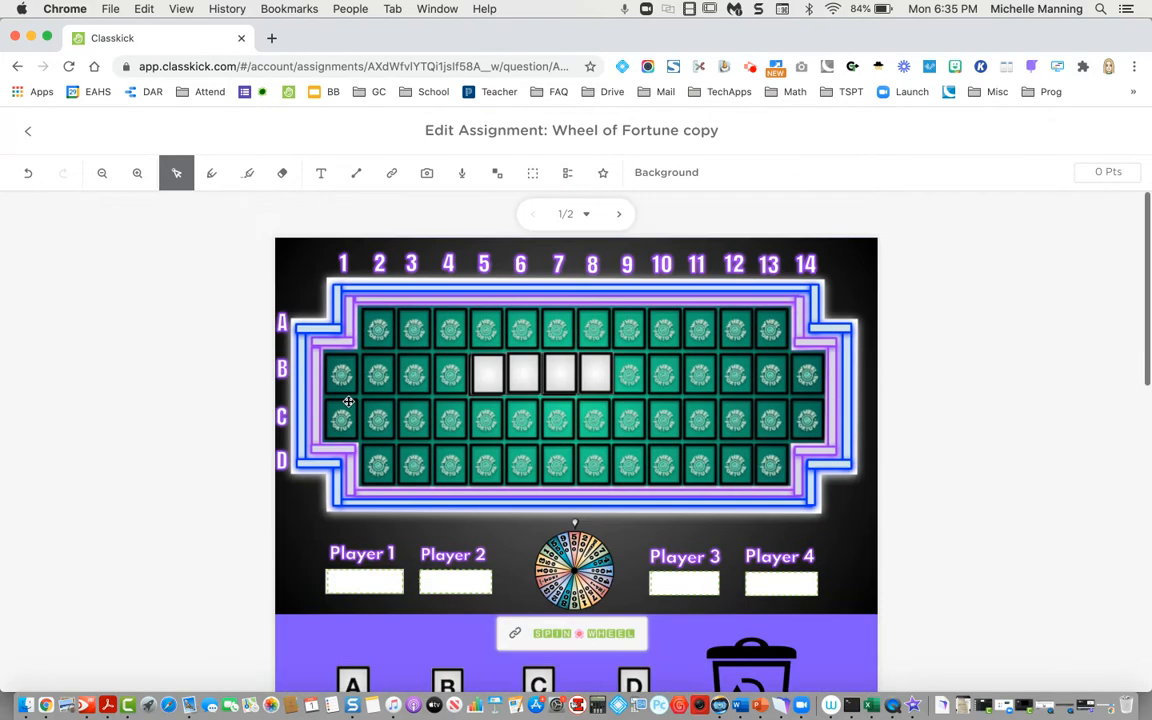
scroll(348, 401, down, 4)
click(448, 480)
click(502, 519)
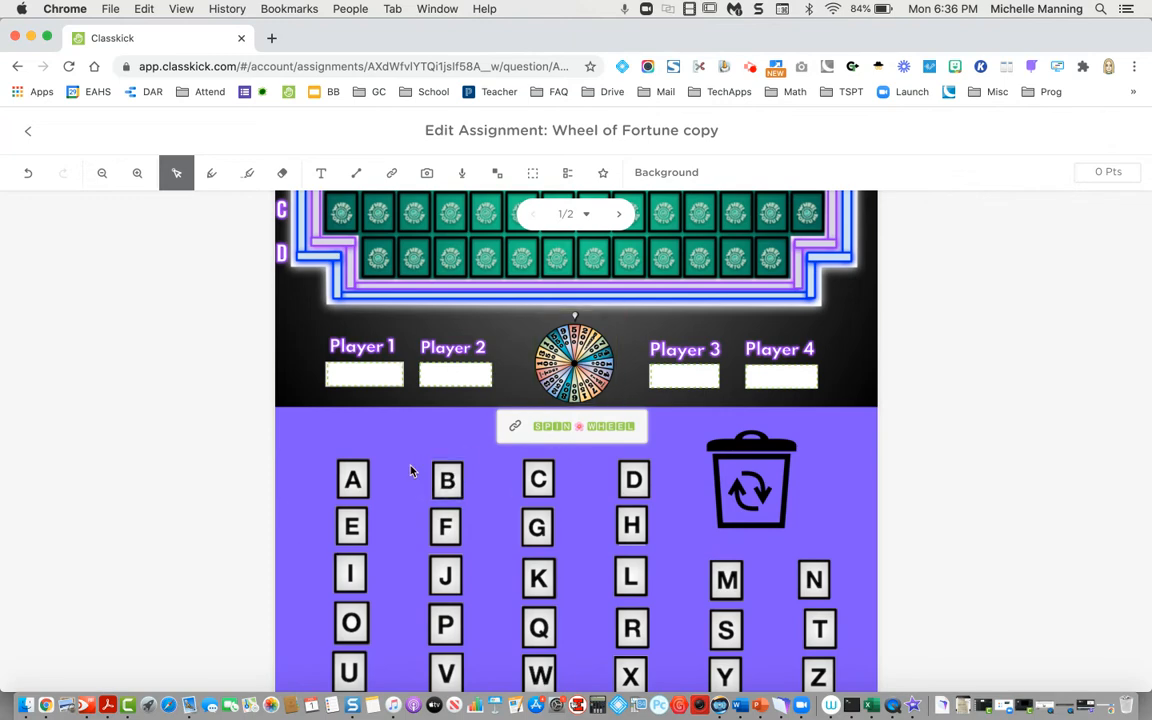
scroll(410, 468, up, 3)
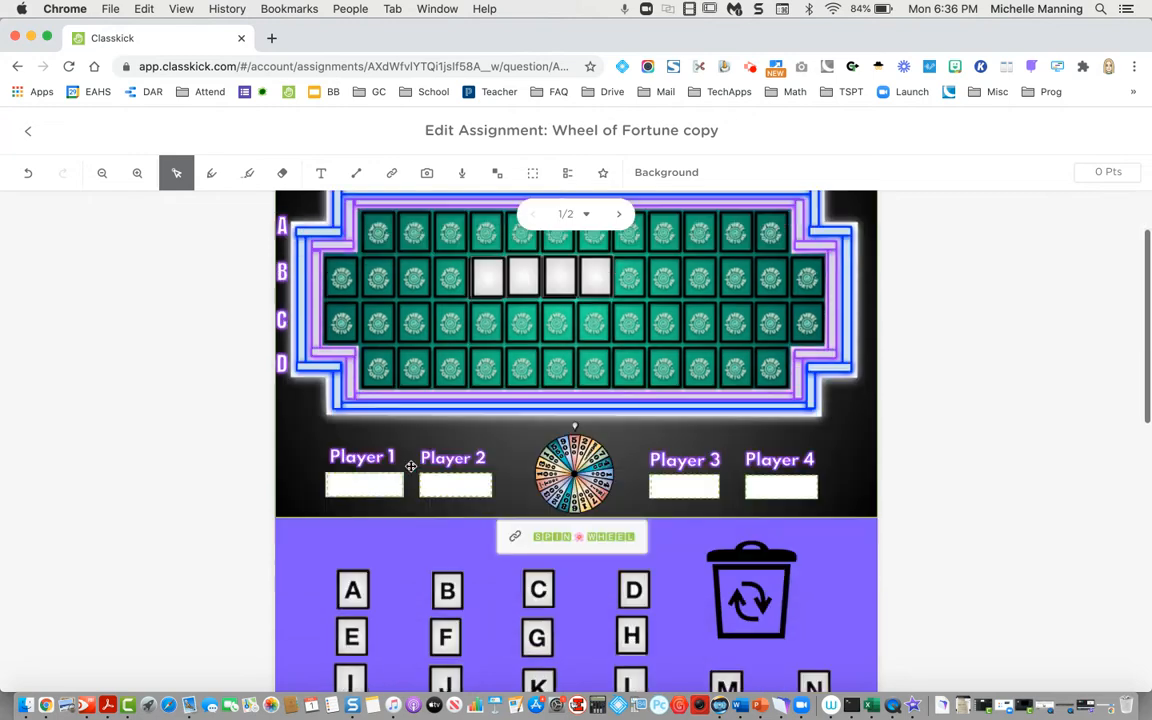
scroll(410, 468, down, 3)
scroll(410, 467, up, 2)
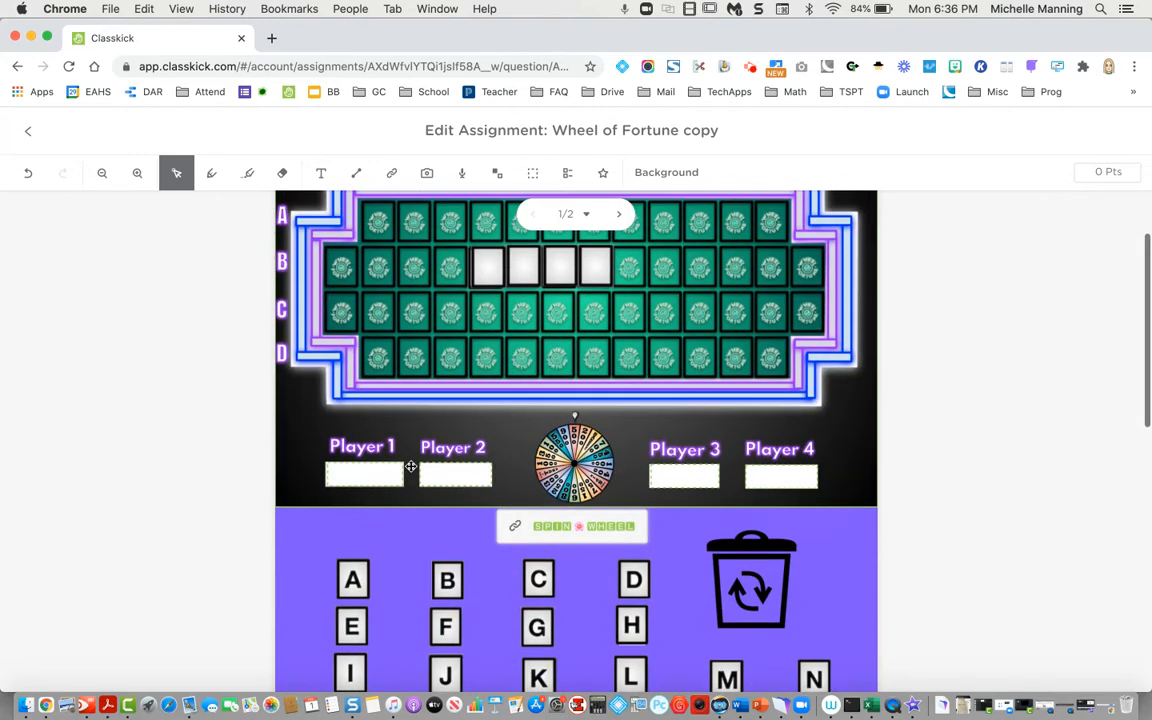
Enlarge the page view and open the Spin Wheel link beneath the wheel.
click(601, 528)
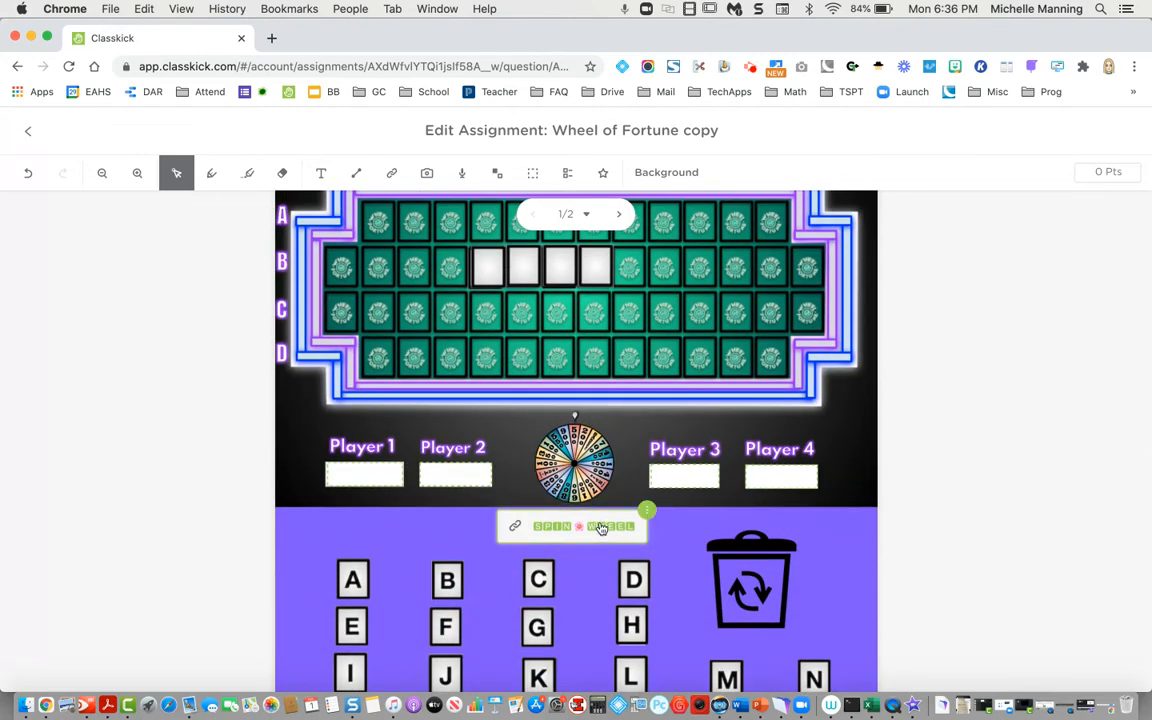
click(137, 174)
click(530, 536)
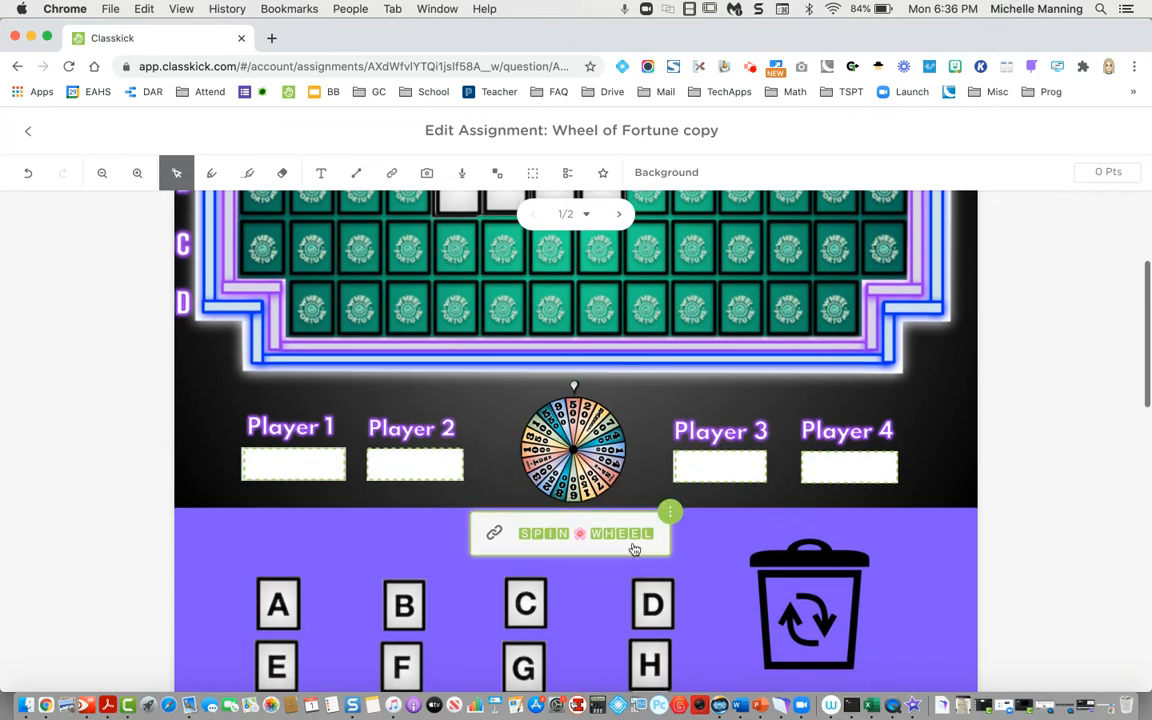
click(567, 546)
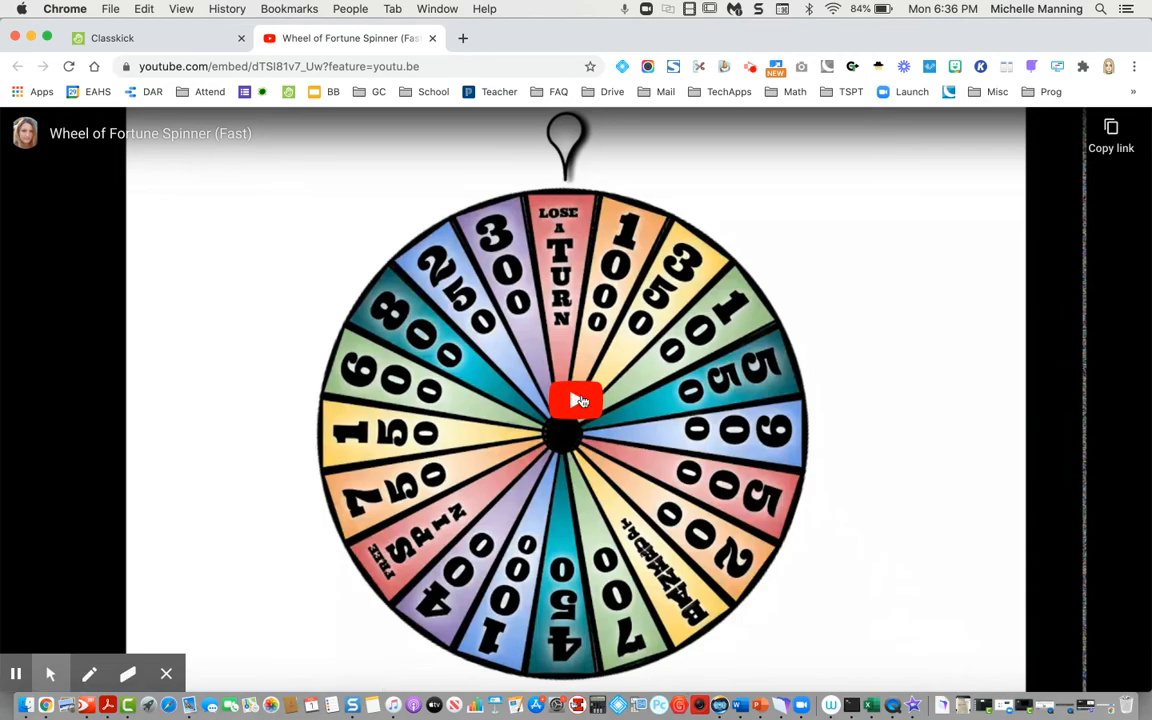
Play the Wheel of Fortune spinner video, pause it to stop the wheel, and return to the Classkick assignment.
click(576, 403)
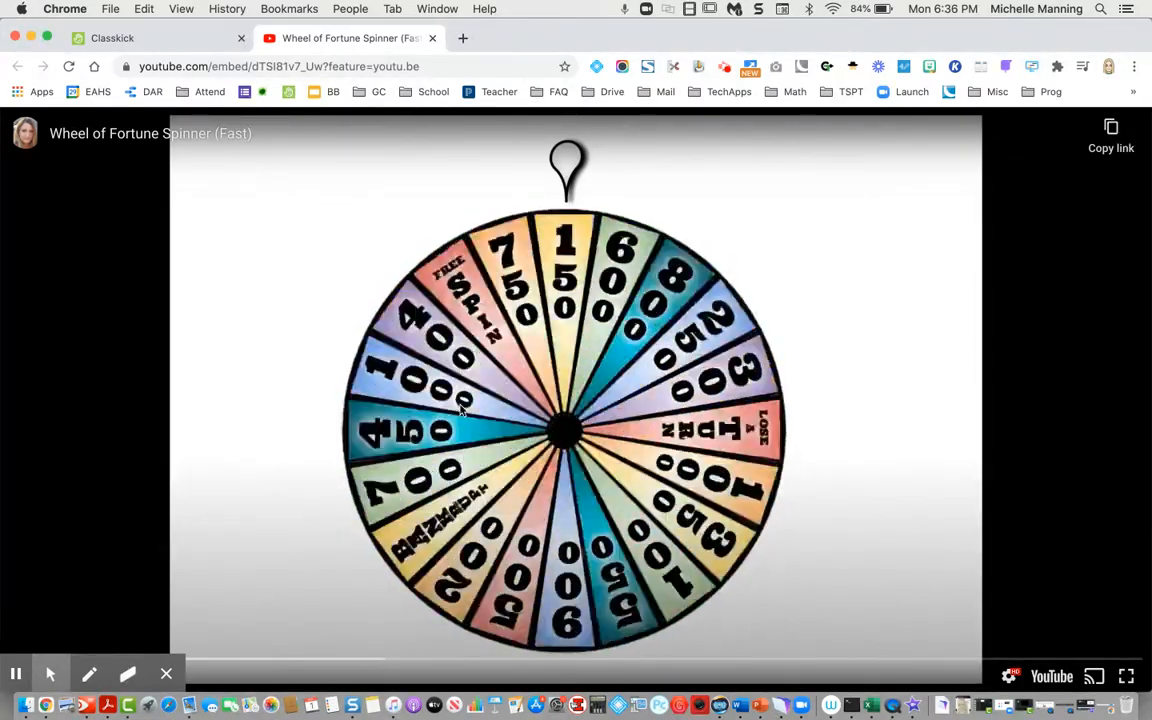
click(505, 358)
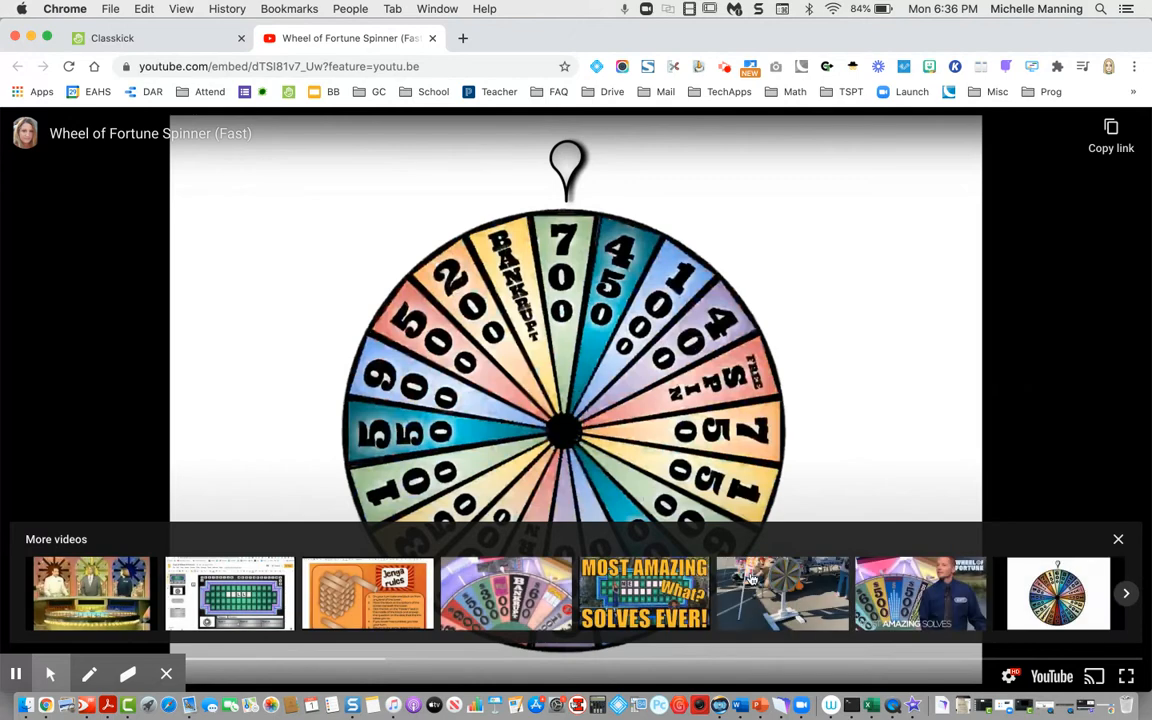
click(1117, 541)
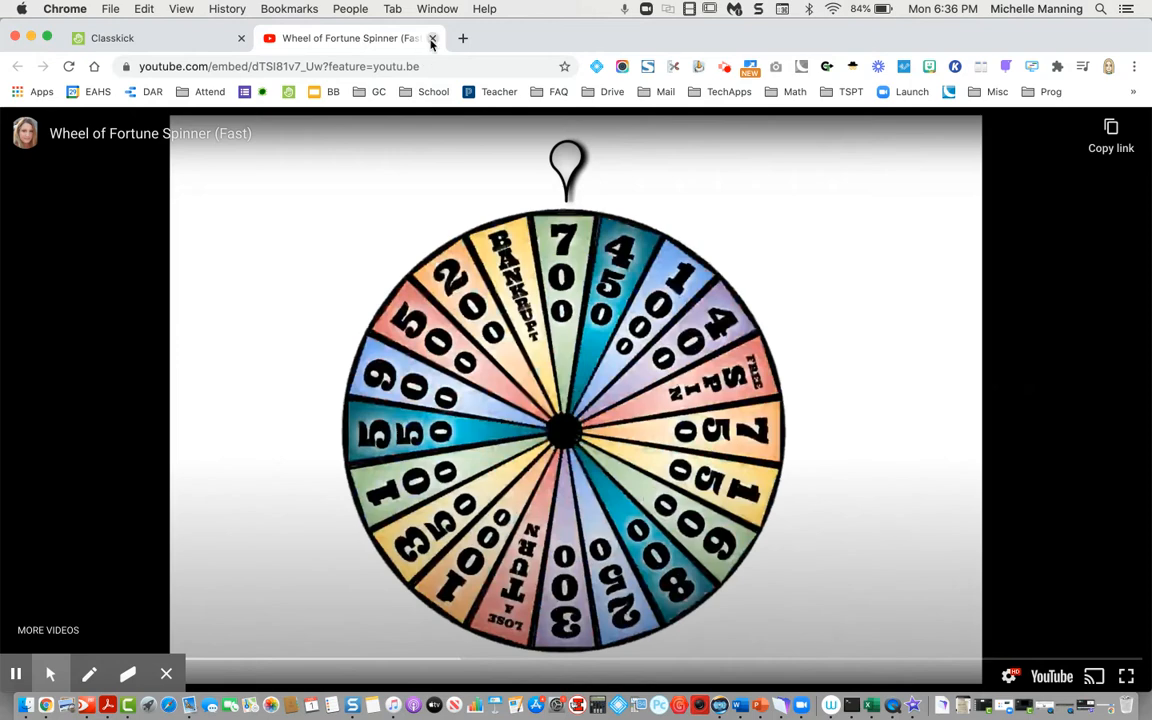
click(432, 39)
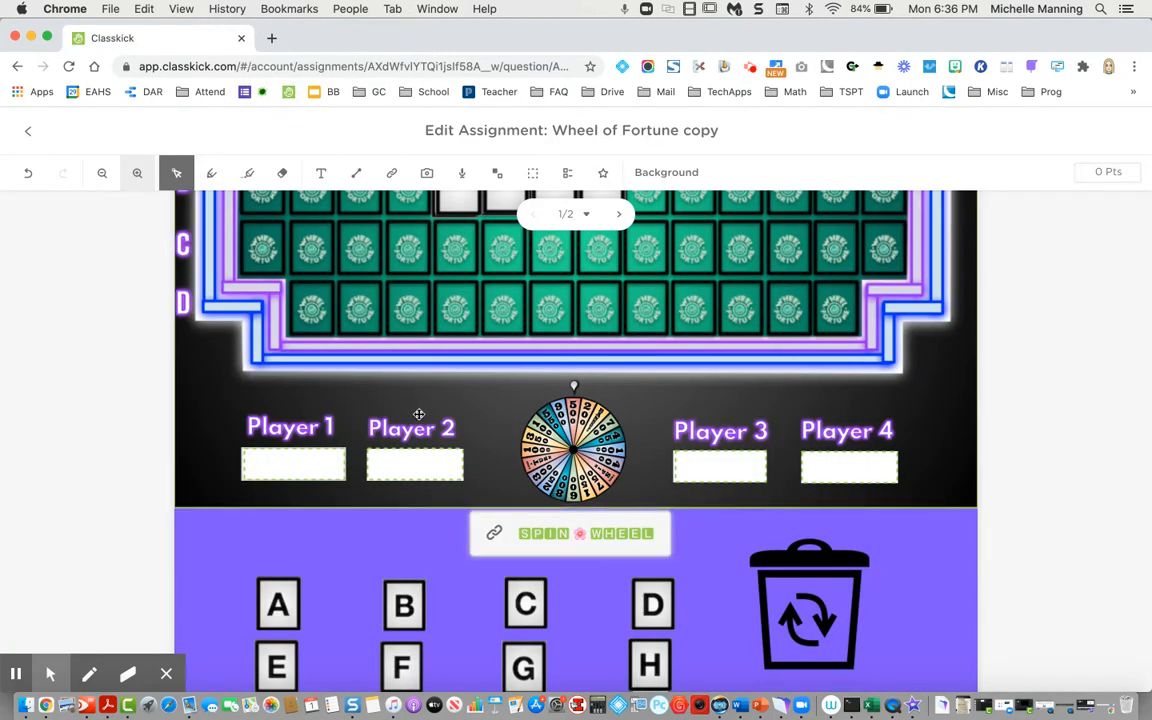
Slide the A tile in the letter key aside to uncover its board position box.
scroll(407, 528, down, 5)
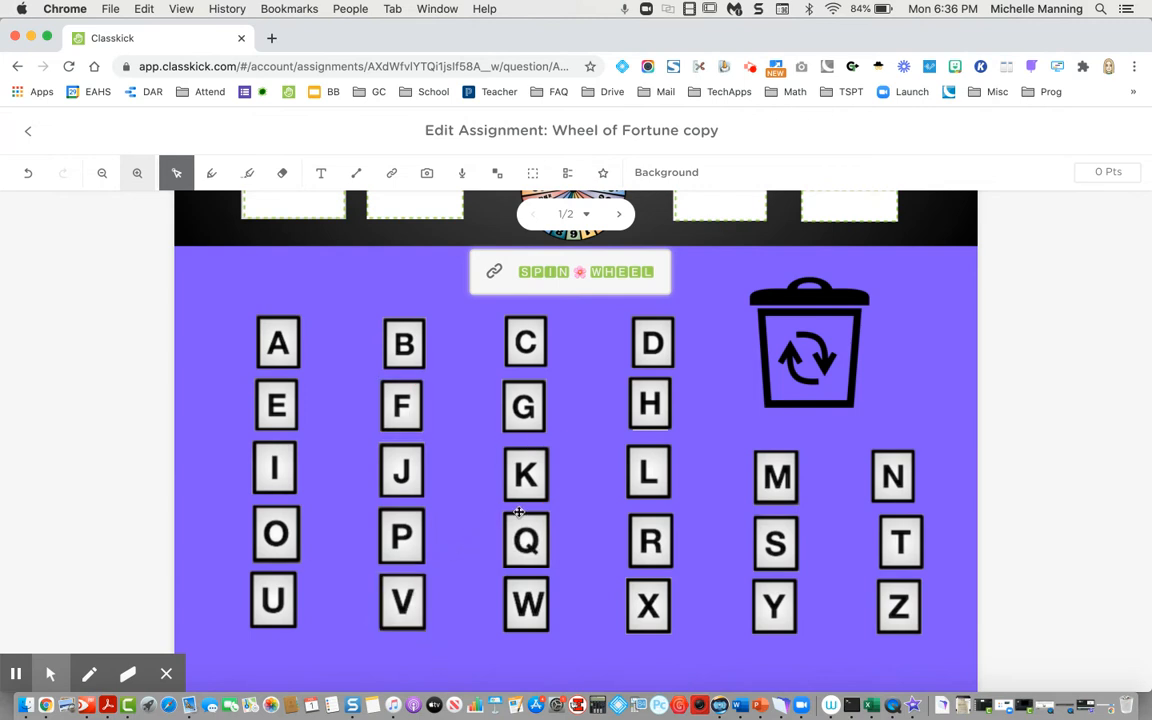
drag(282, 348, 236, 347)
click(278, 340)
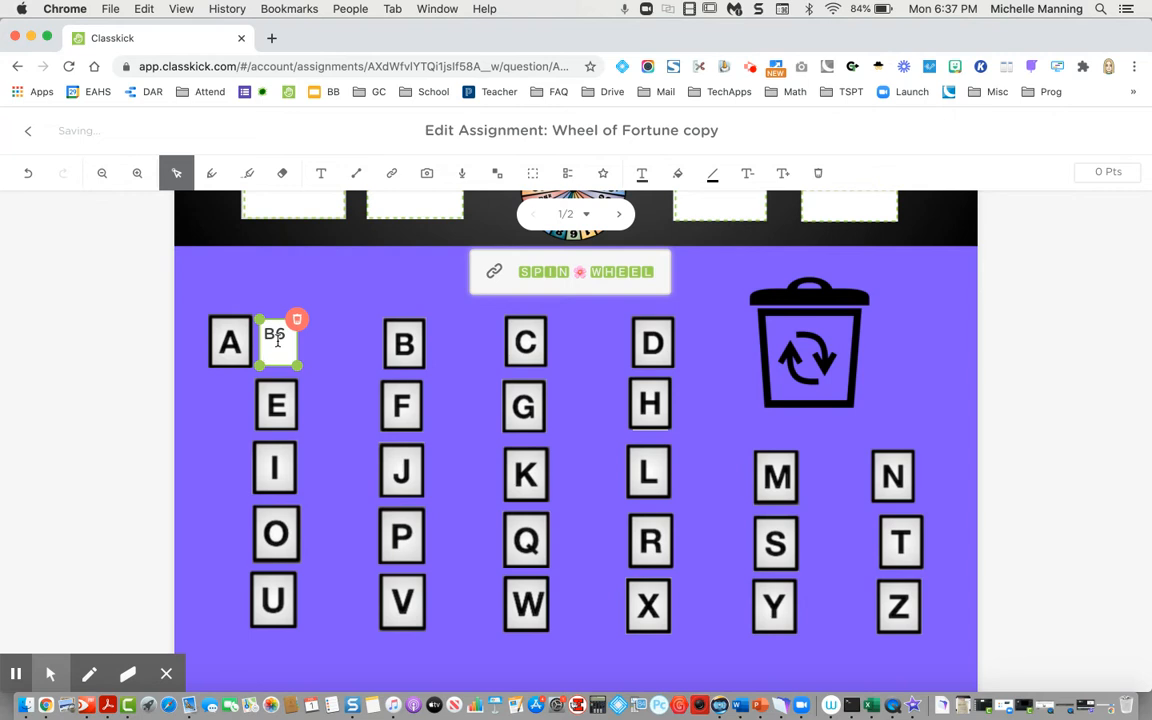
click(297, 300)
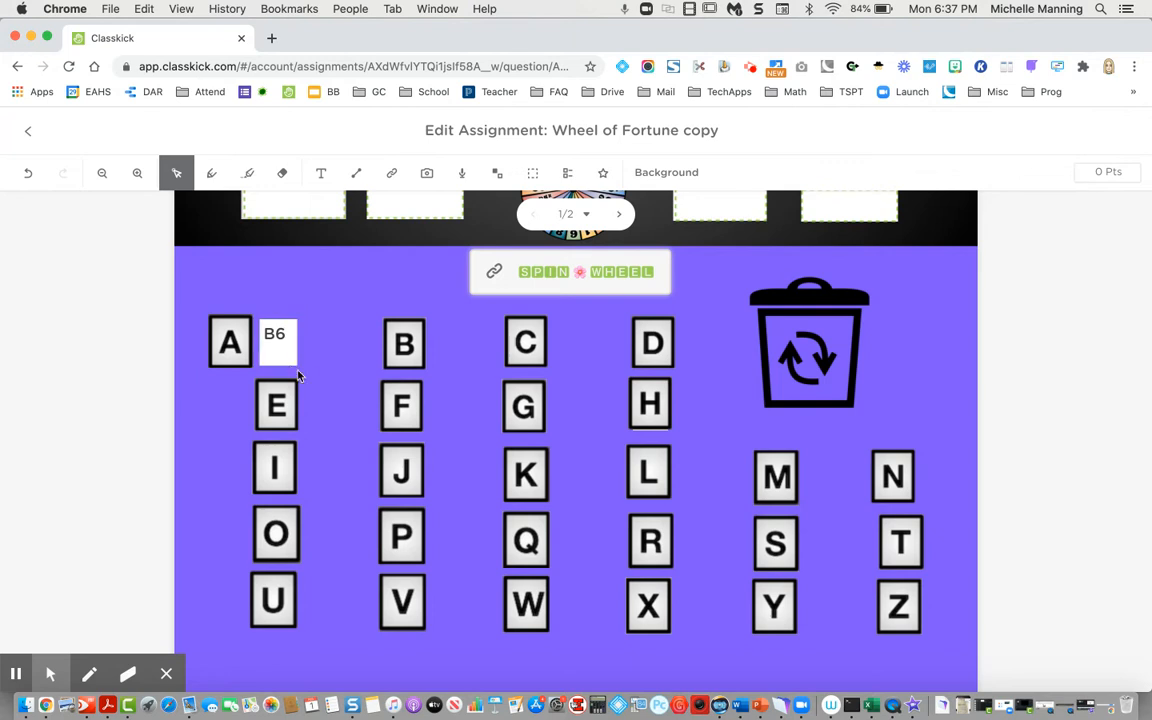
Open the fill-in-the-blank settings of Player 1's score box and view the board and letter key.
scroll(300, 378, up, 2)
scroll(310, 380, up, 3)
click(294, 293)
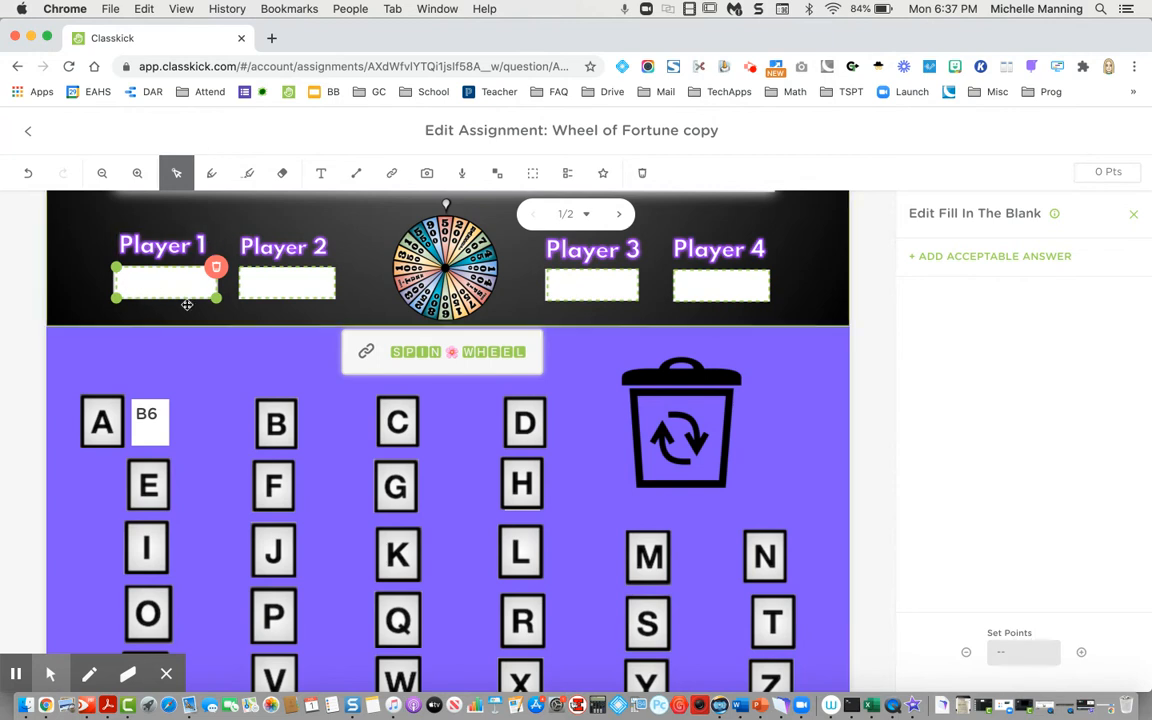
scroll(169, 295, up, 2)
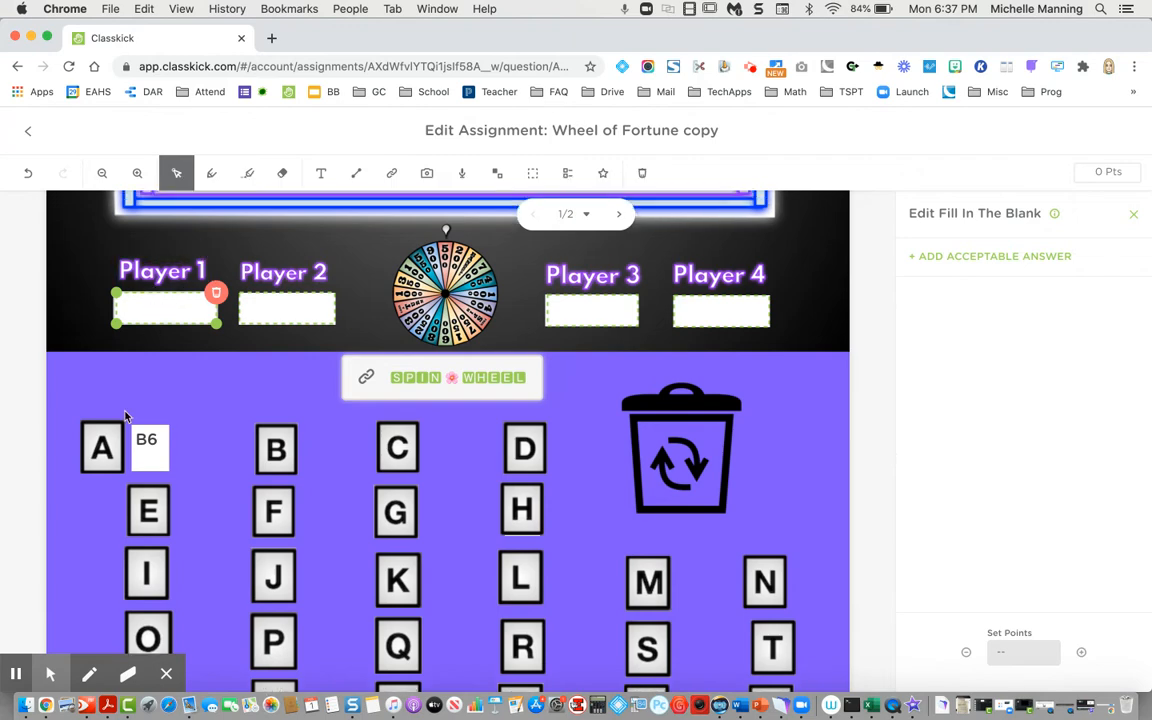
scroll(125, 417, up, 5)
scroll(125, 417, up, 3)
scroll(125, 417, down, 5)
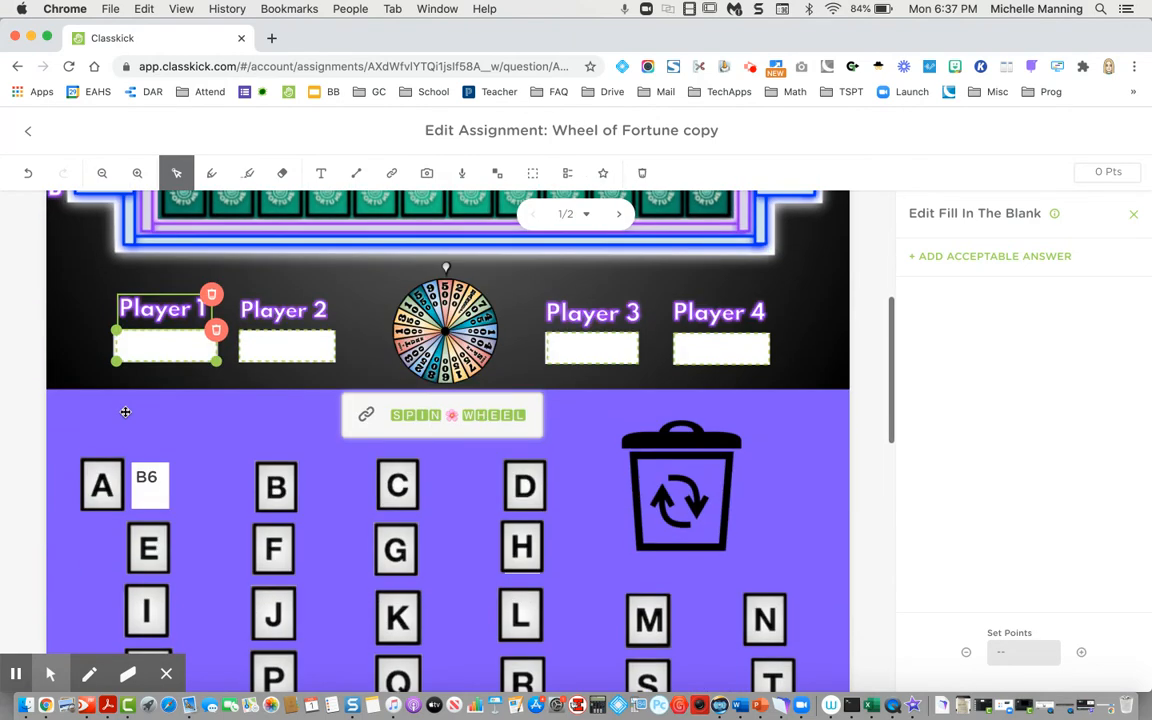
Move the blank tile covering board position B6 onto the trash can to reveal its letter, and close the fill-in-the-blank settings.
scroll(147, 452, up, 10)
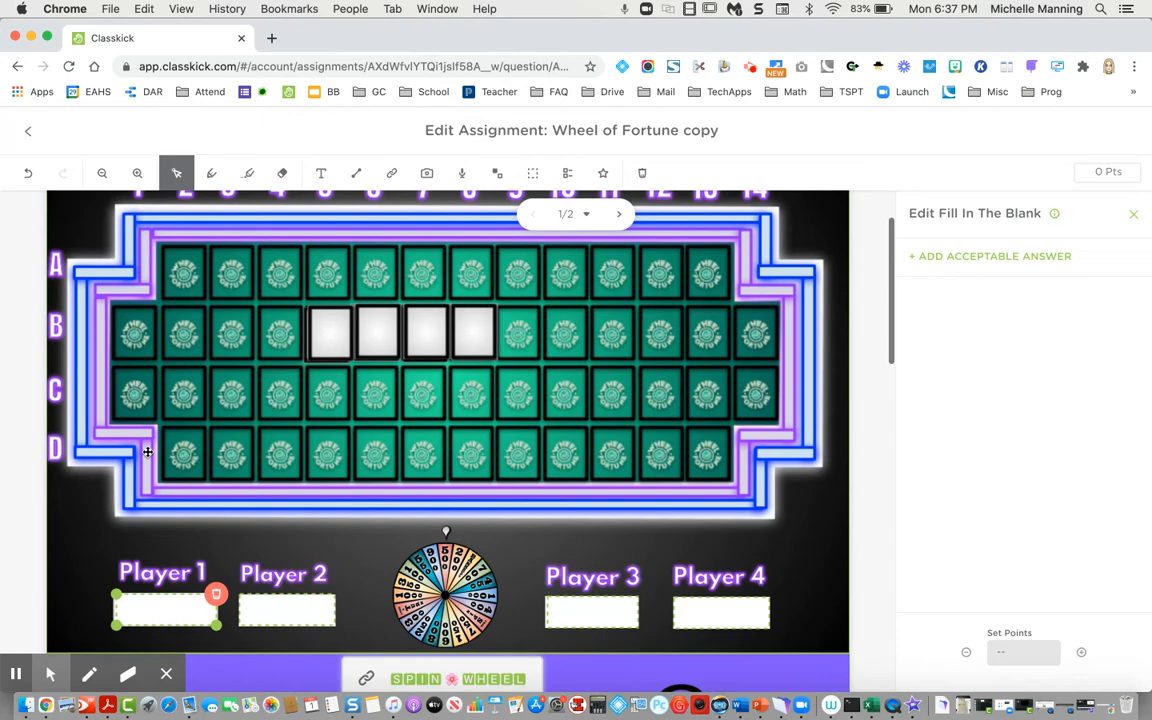
drag(373, 400, 628, 550)
scroll(628, 550, down, 4)
drag(642, 390, 689, 663)
scroll(689, 663, down, 3)
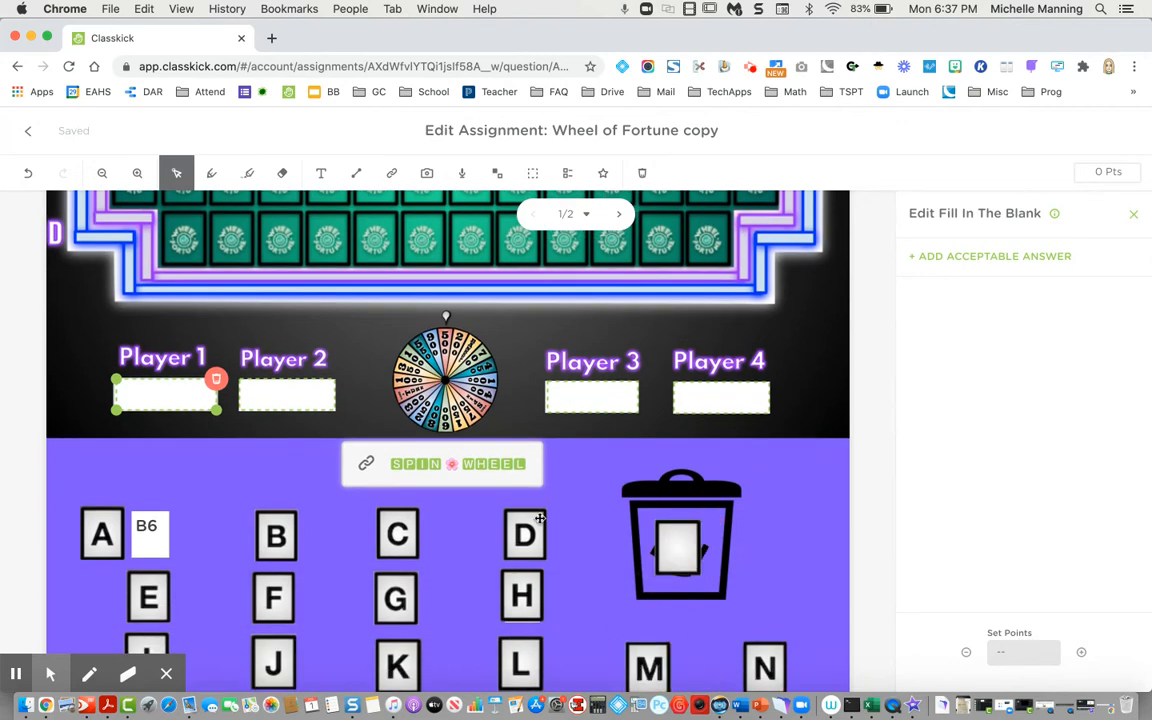
scroll(365, 463, up, 6)
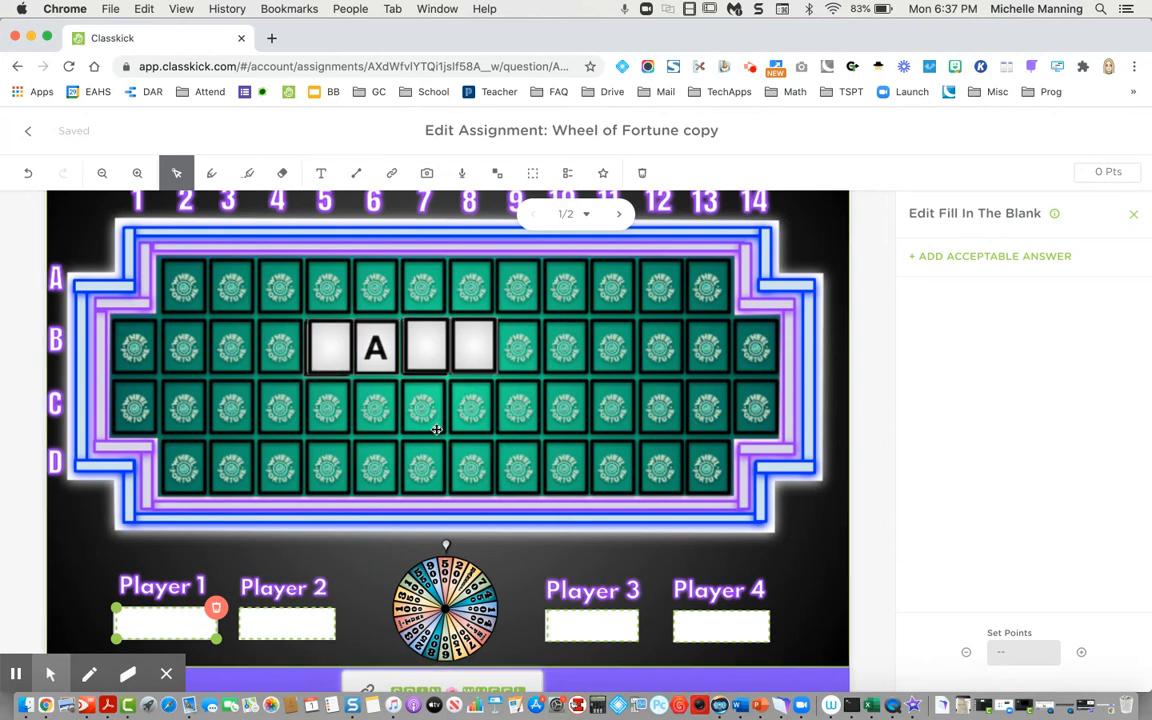
scroll(394, 413, up, 2)
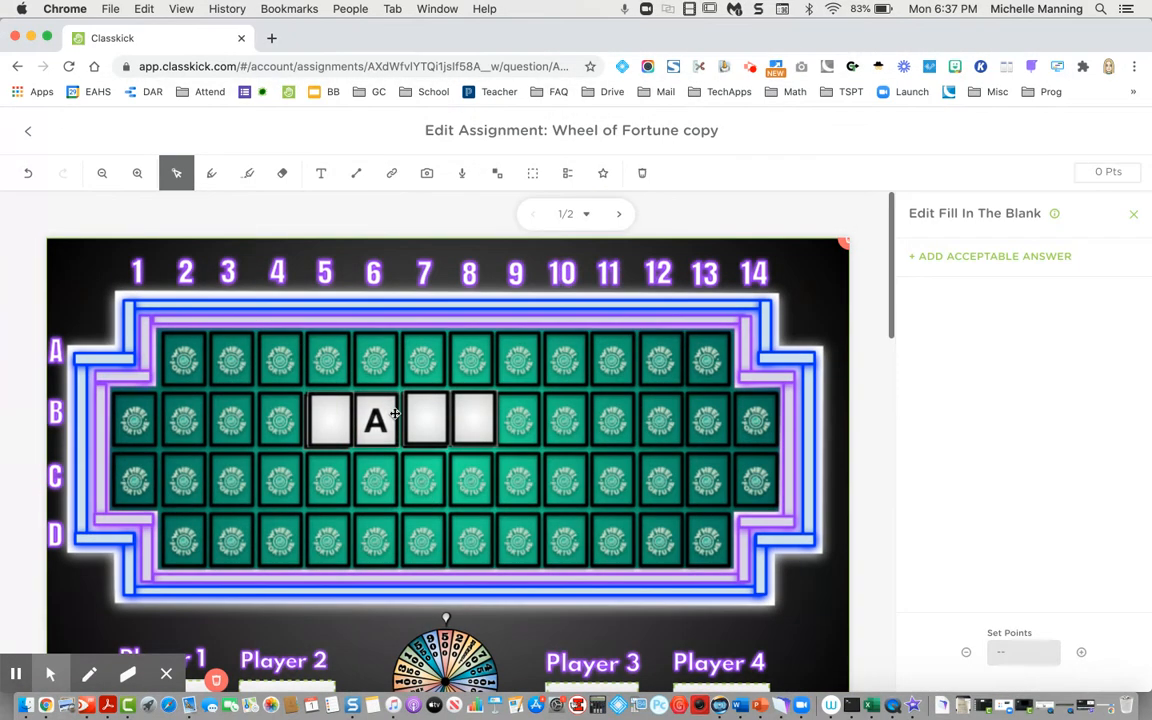
scroll(395, 413, down, 2)
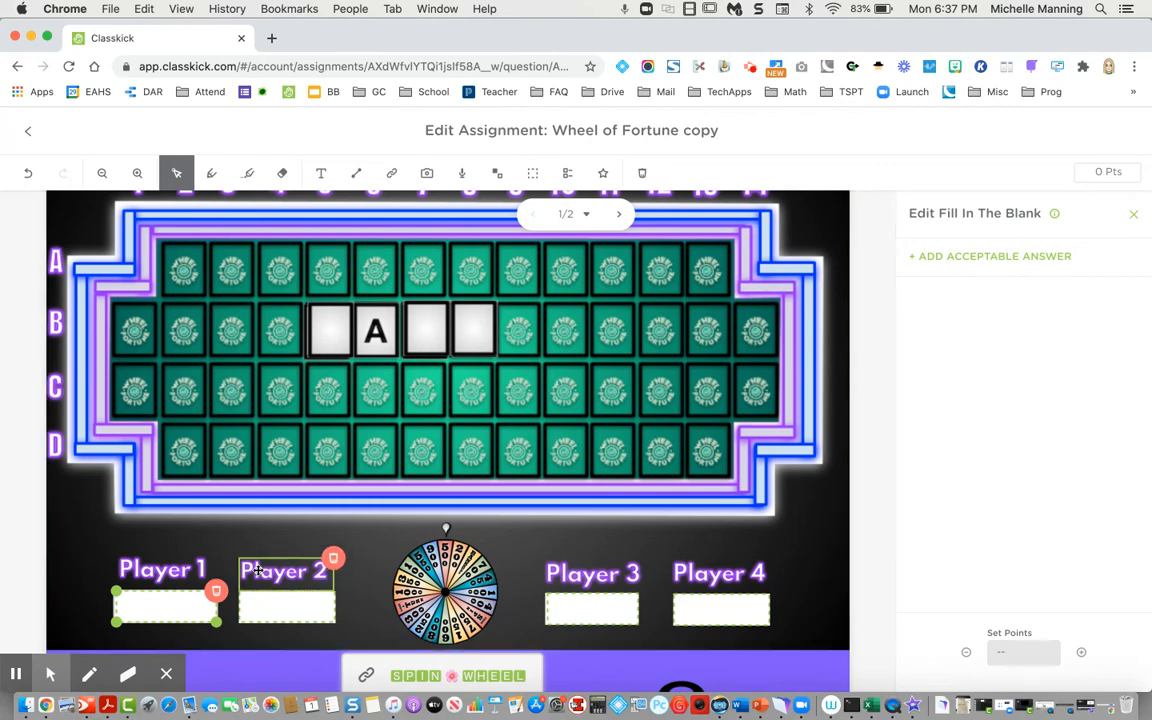
click(91, 540)
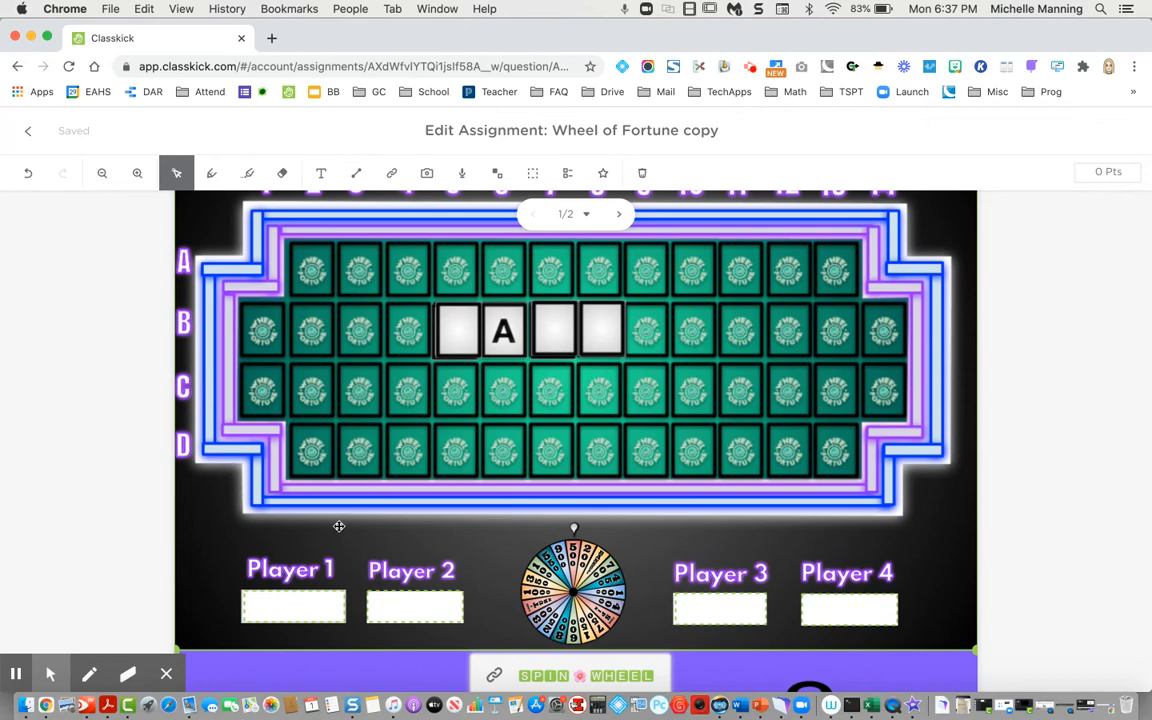
Examine the game page, comparing the puzzle board and player score boxes with the spin link, letter key and trash can.
scroll(396, 505, up, 2)
scroll(420, 500, down, 5)
scroll(420, 500, up, 4)
scroll(500, 480, down, 4)
click(578, 458)
scroll(578, 458, up, 3)
click(184, 407)
scroll(120, 395, up, 3)
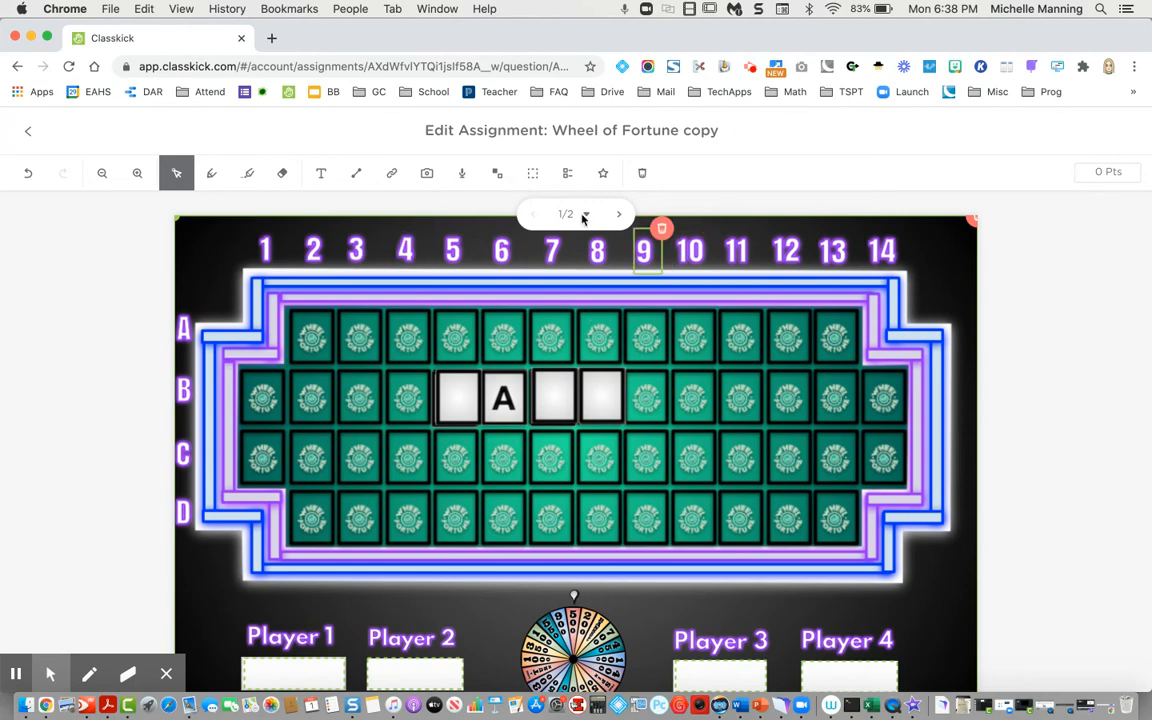
scroll(302, 506, down, 15)
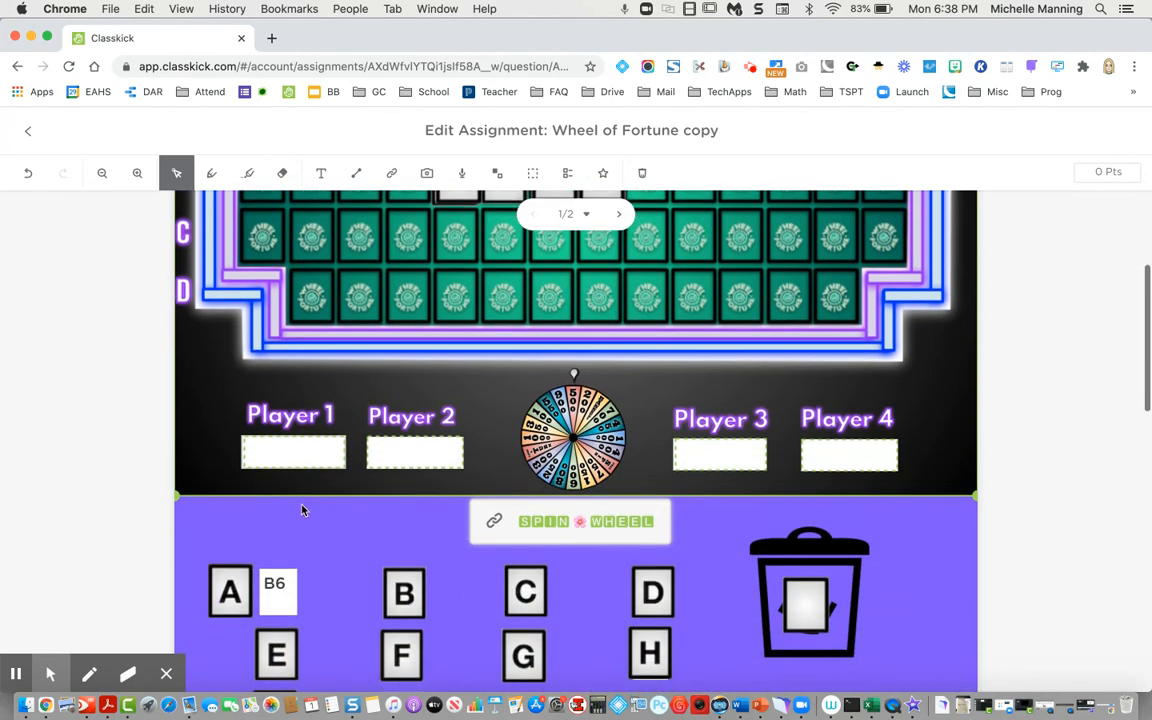
scroll(302, 510, up, 10)
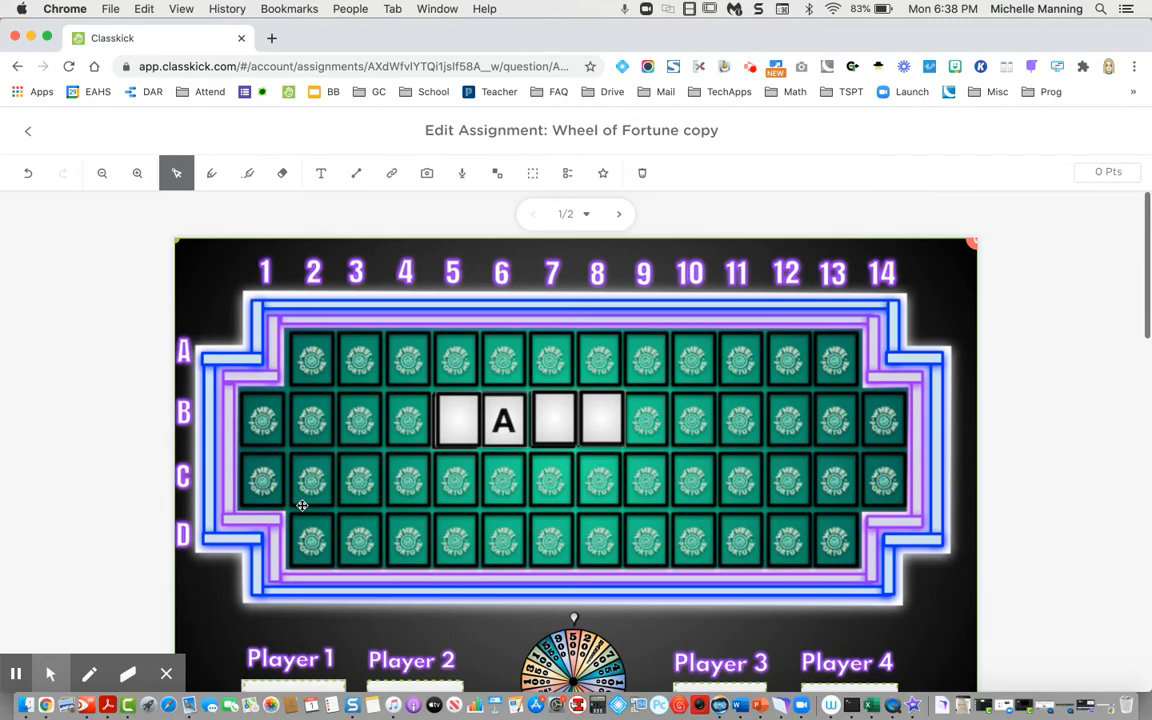
scroll(302, 510, down, 7)
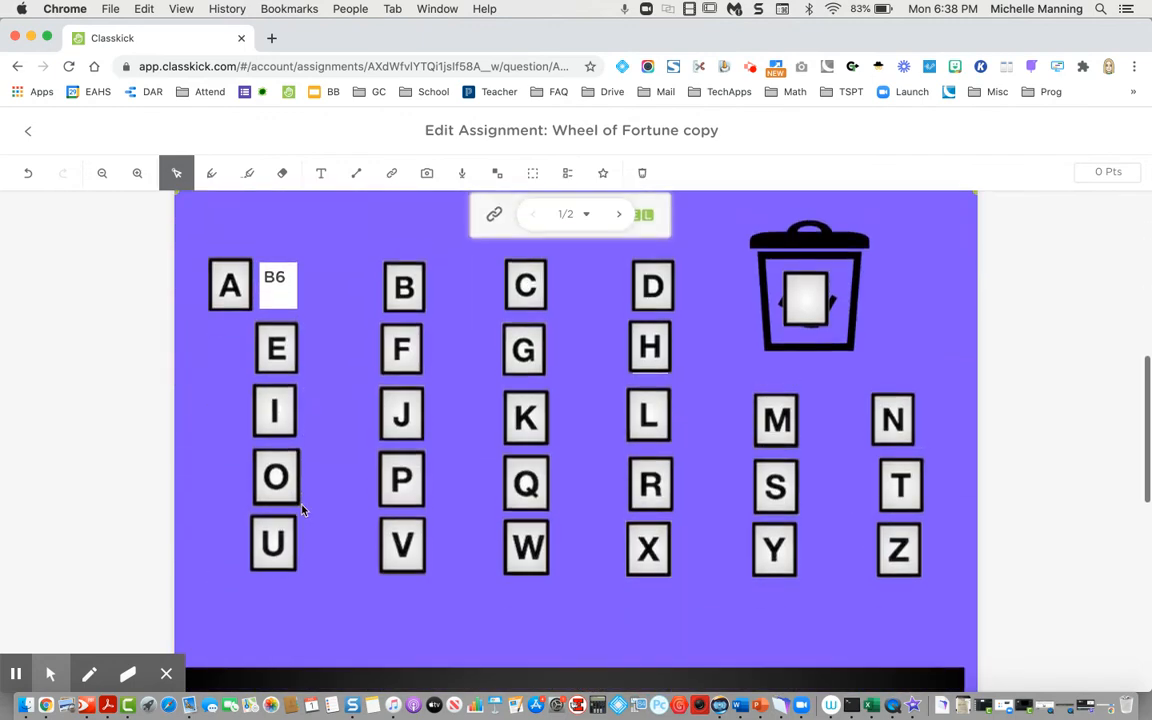
scroll(302, 510, up, 1)
scroll(375, 467, up, 2)
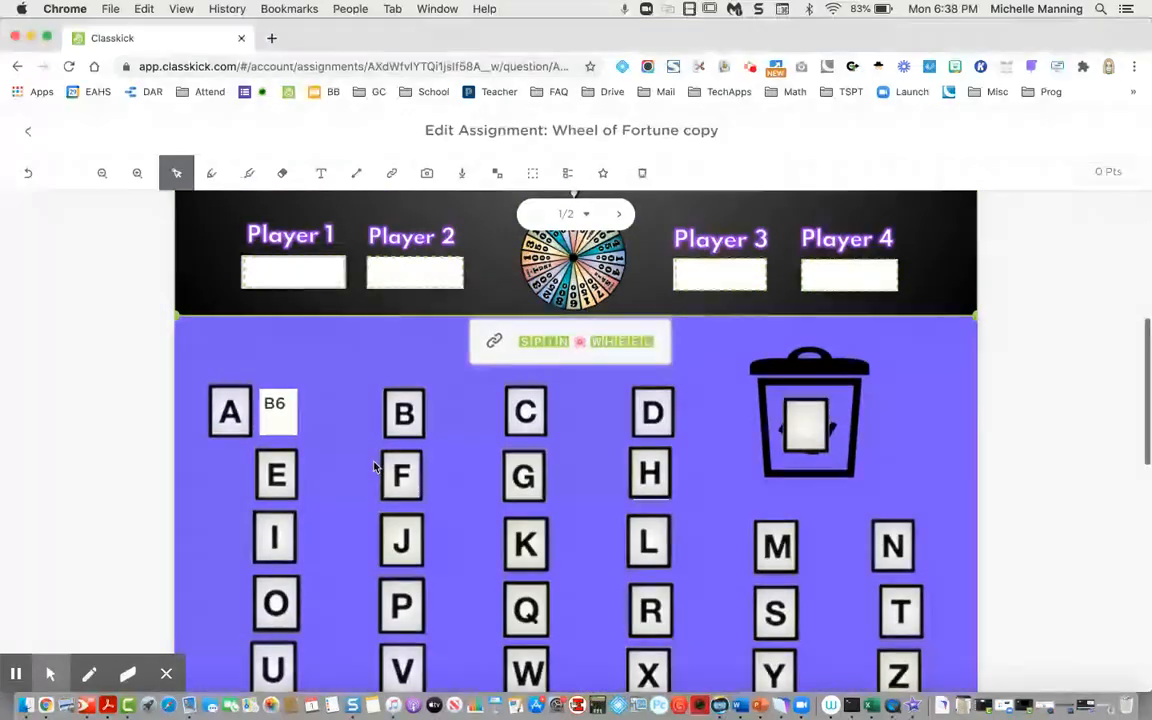
click(397, 523)
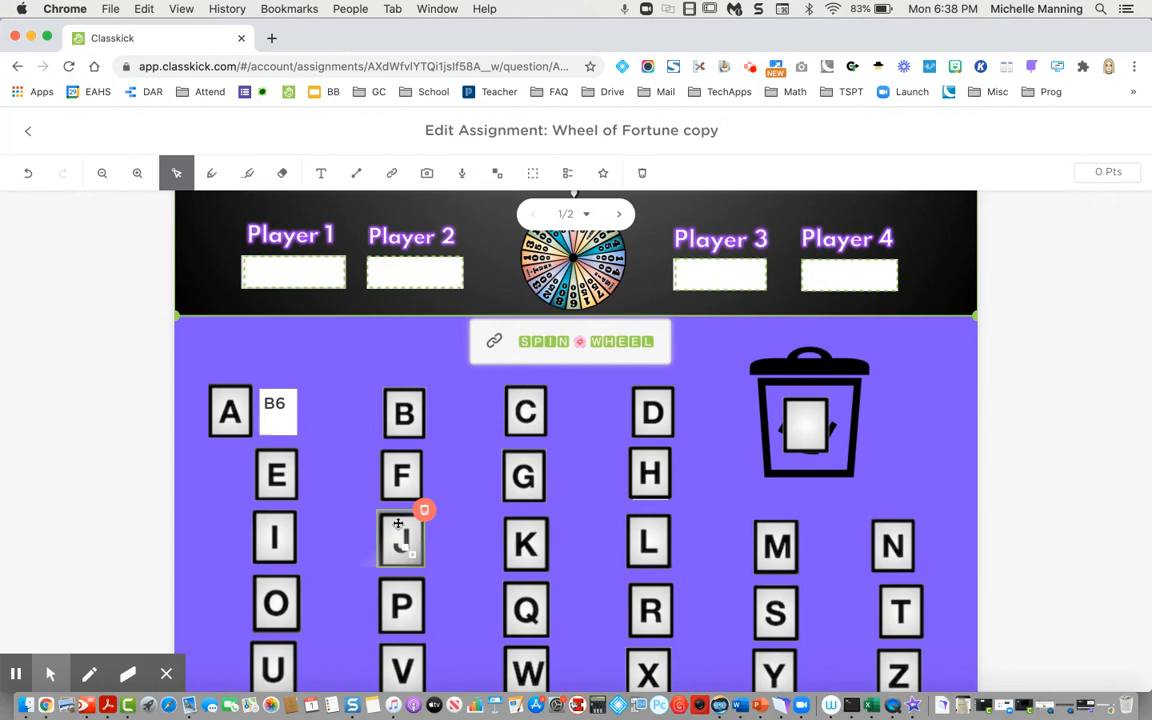
scroll(397, 523, up, 8)
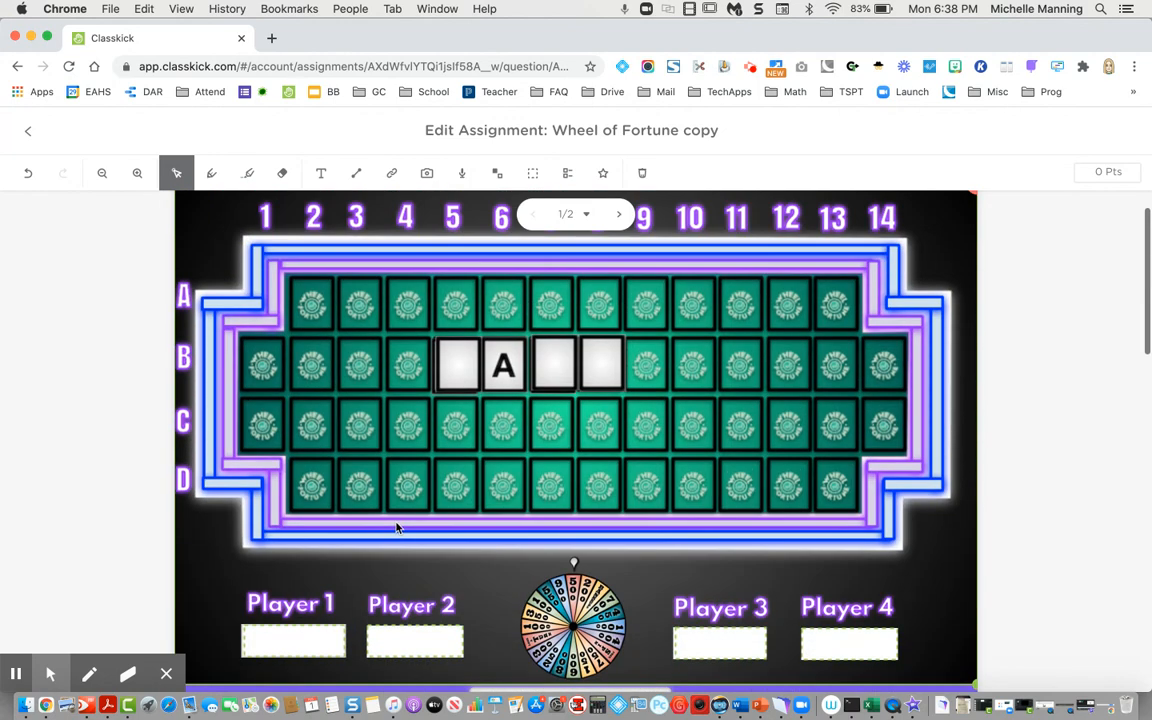